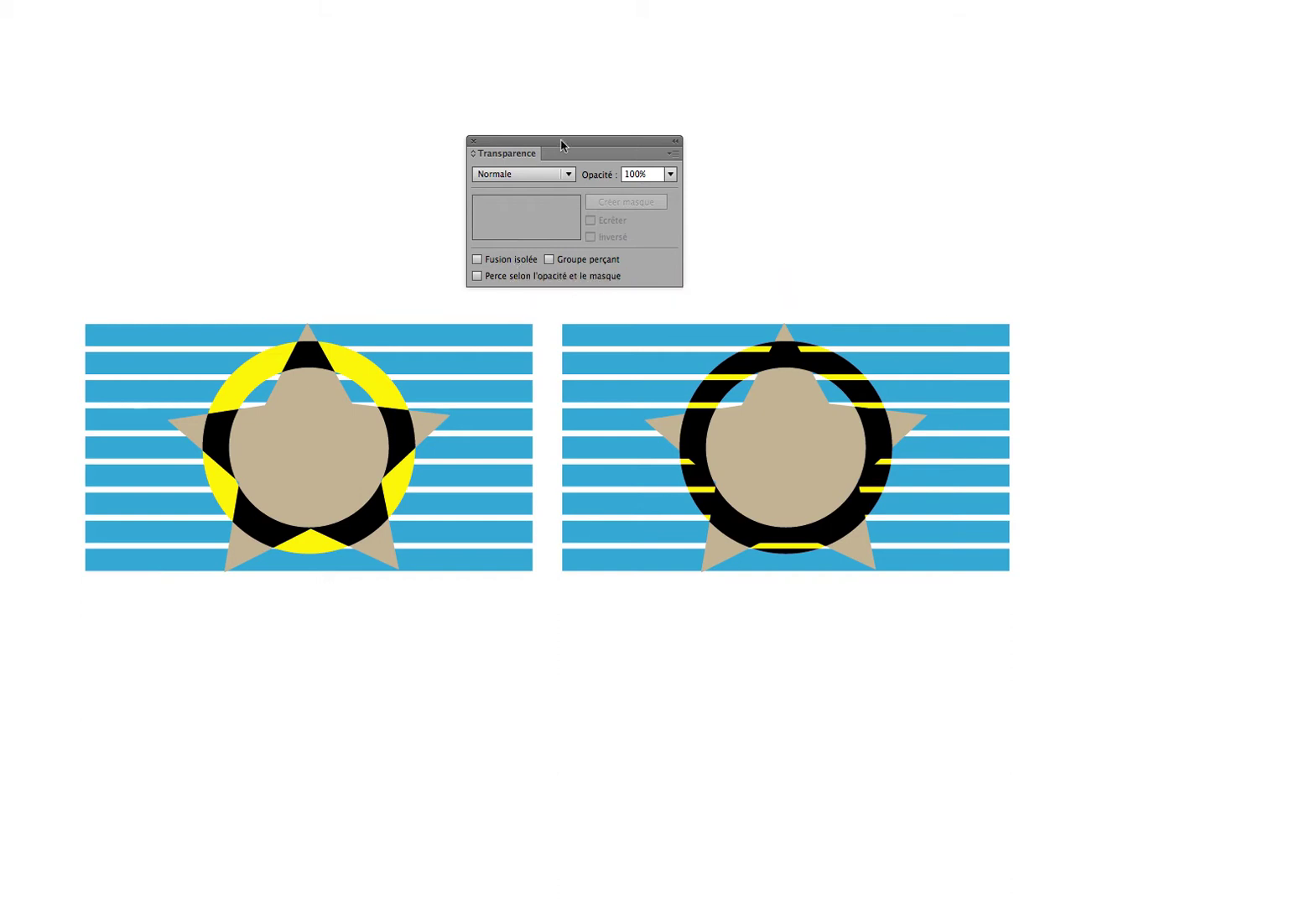
Move the Transparence panel up and select the left star-and-ring group to inspect it
drag(560, 141, 574, 82)
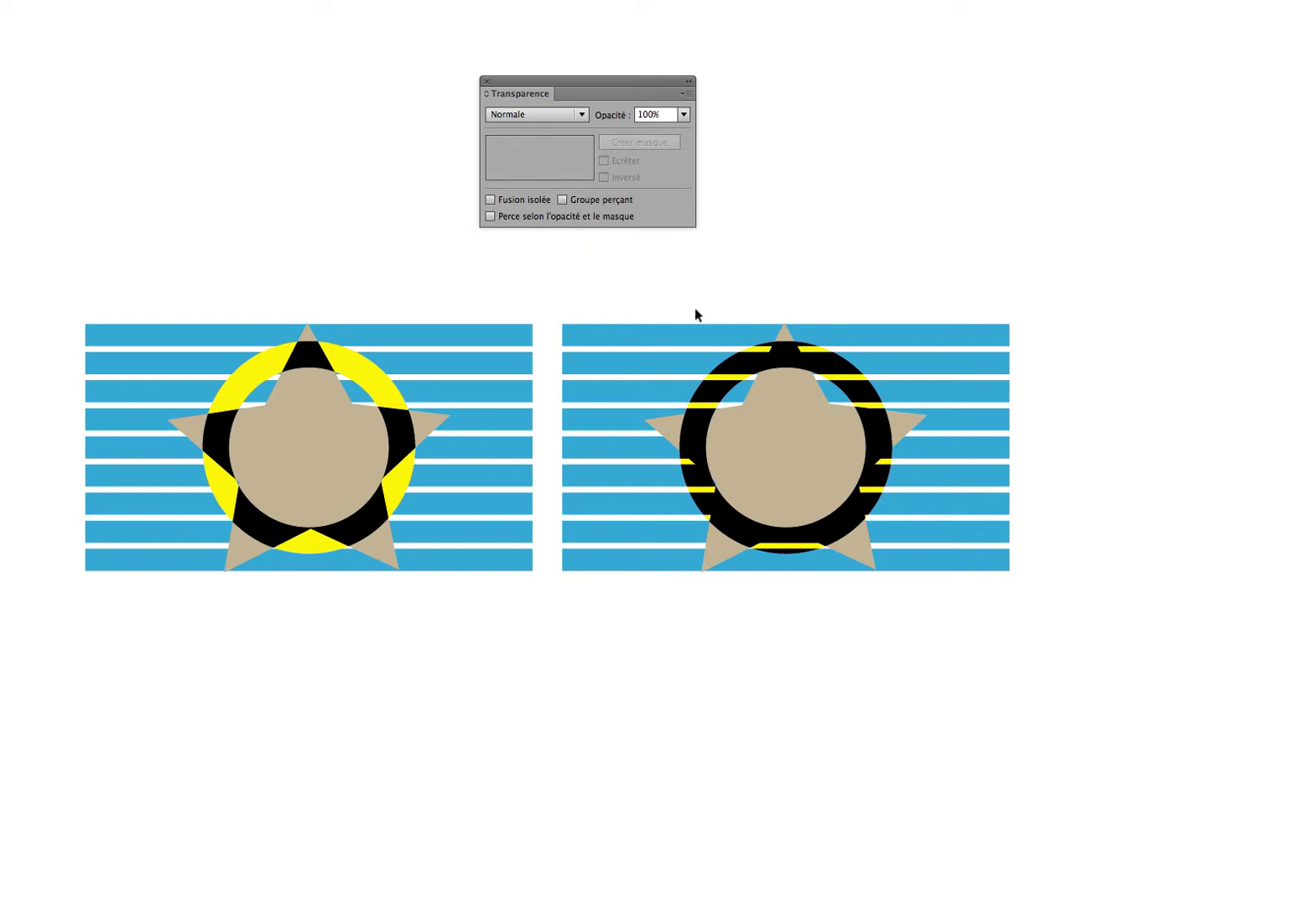
drag(278, 264, 445, 604)
click(321, 226)
click(347, 403)
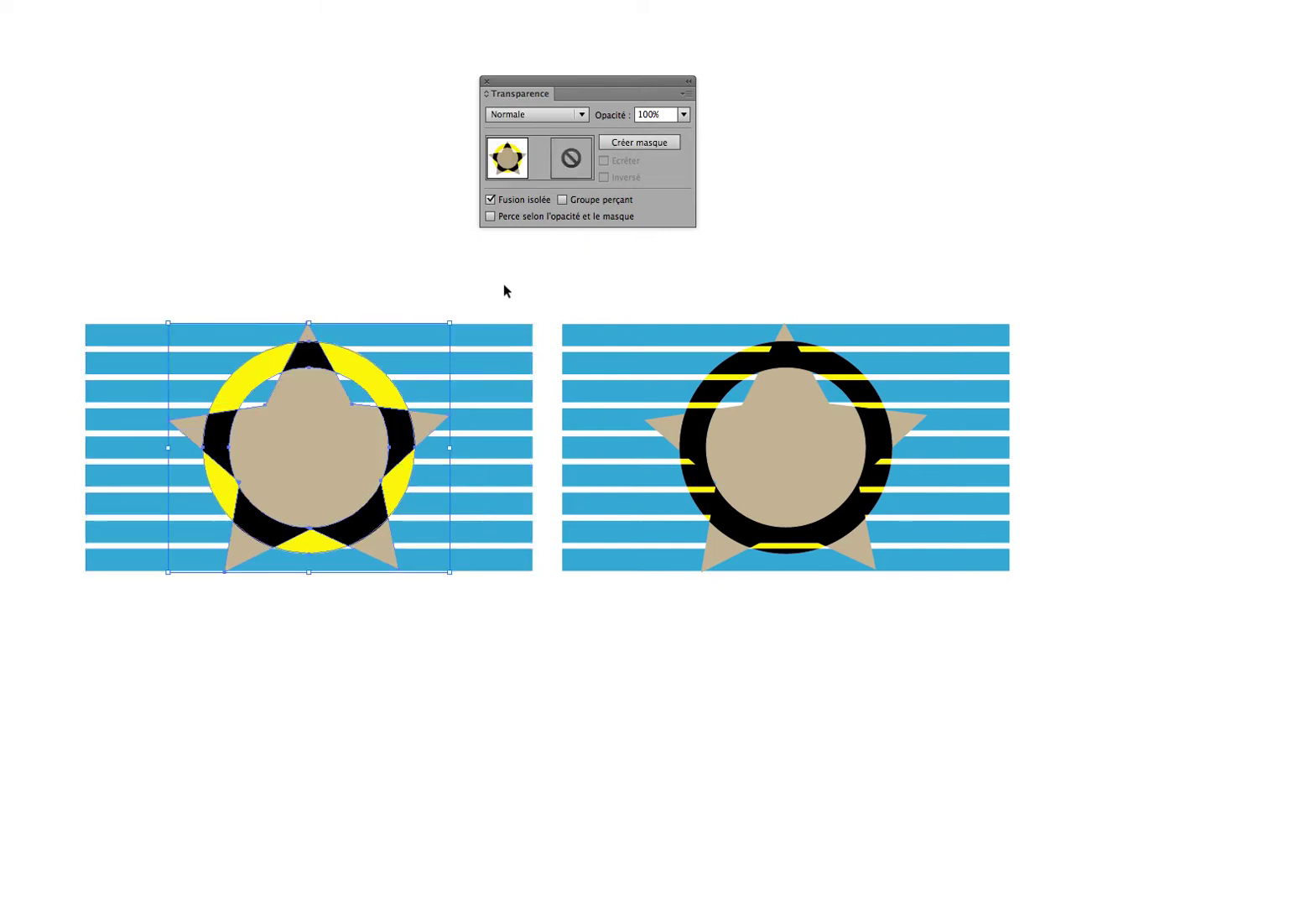
click(636, 303)
Select the right striped artwork and its star-and-ring group to inspect their blending
drag(637, 287, 883, 564)
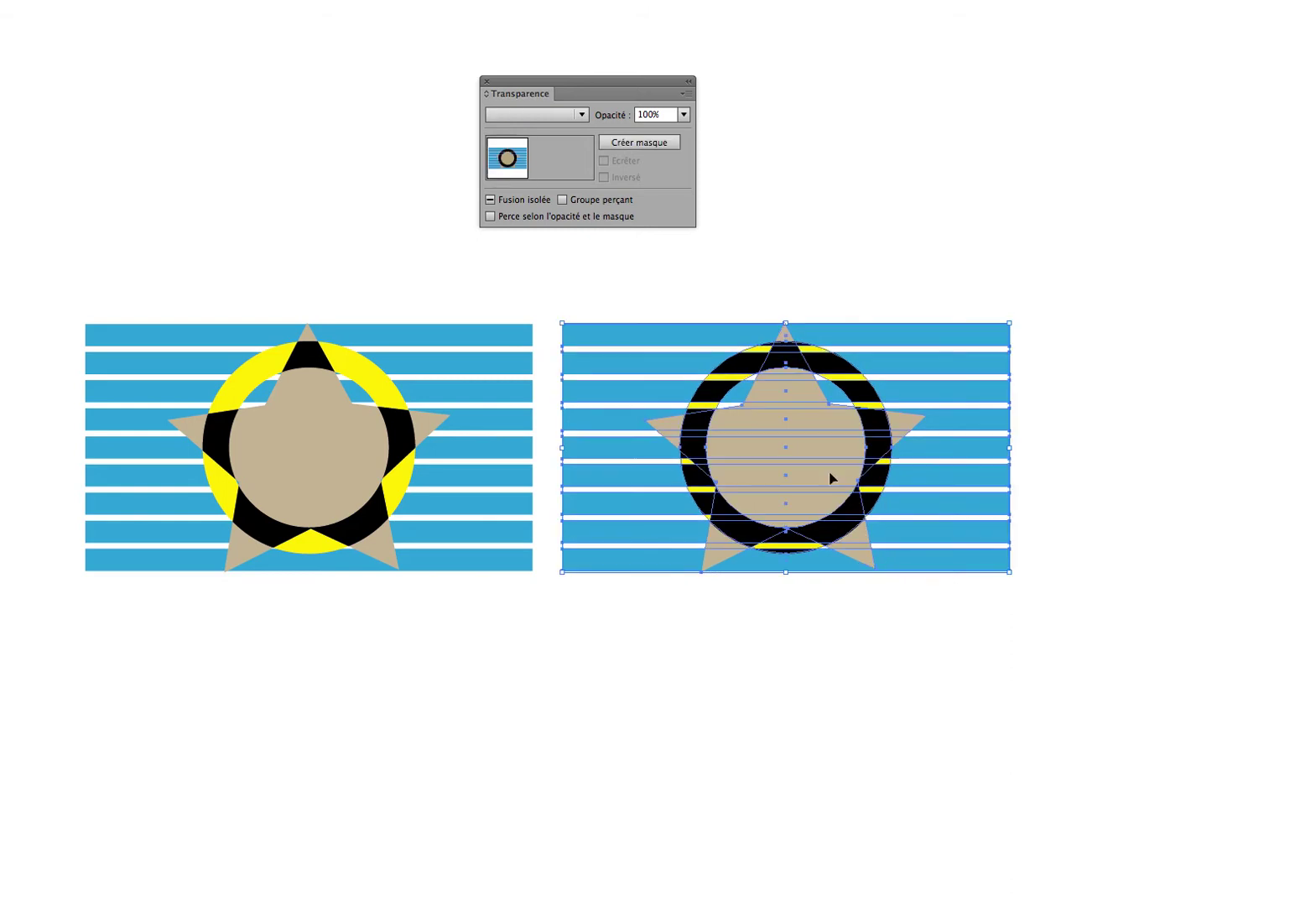
click(838, 275)
click(781, 429)
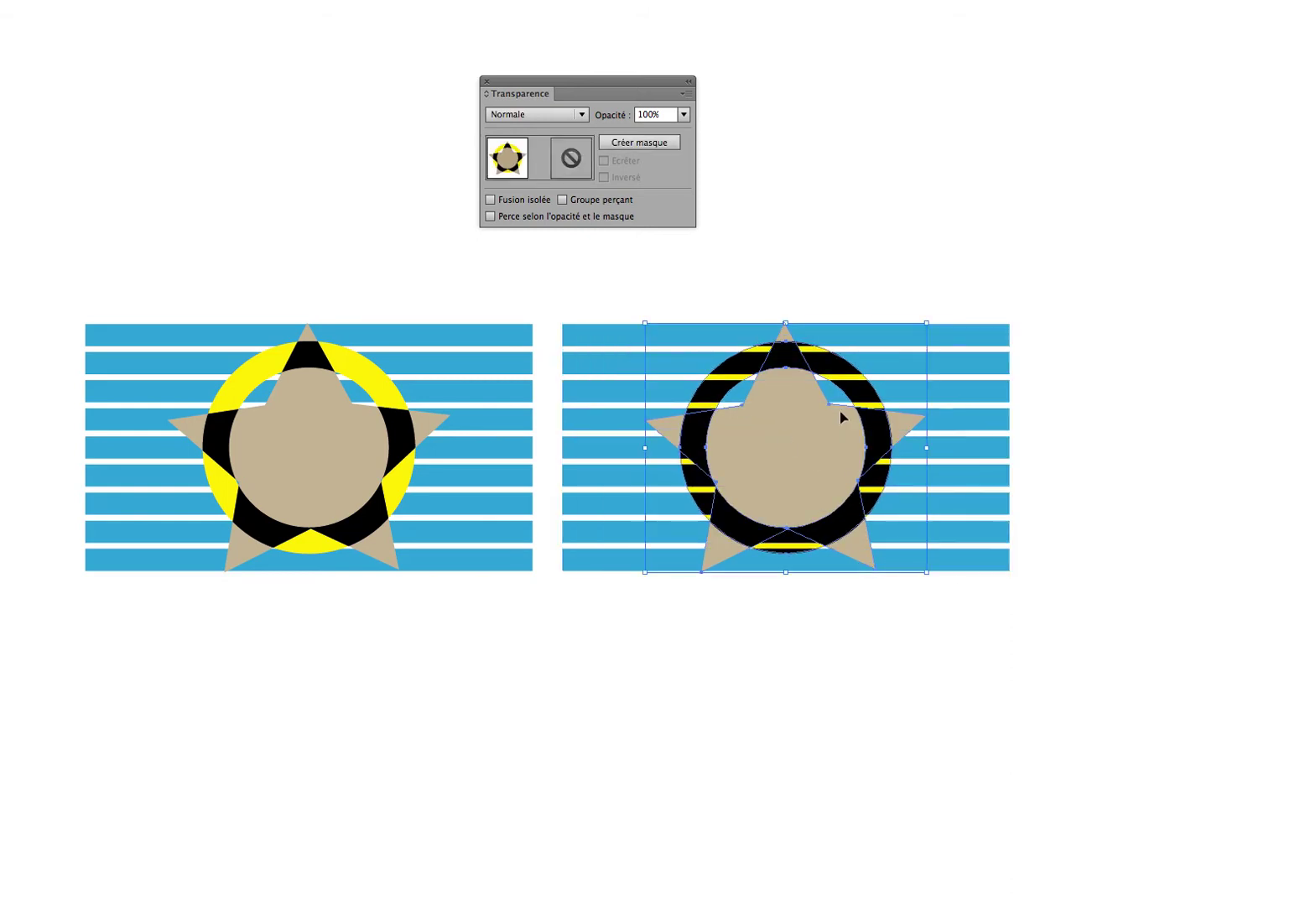
click(797, 241)
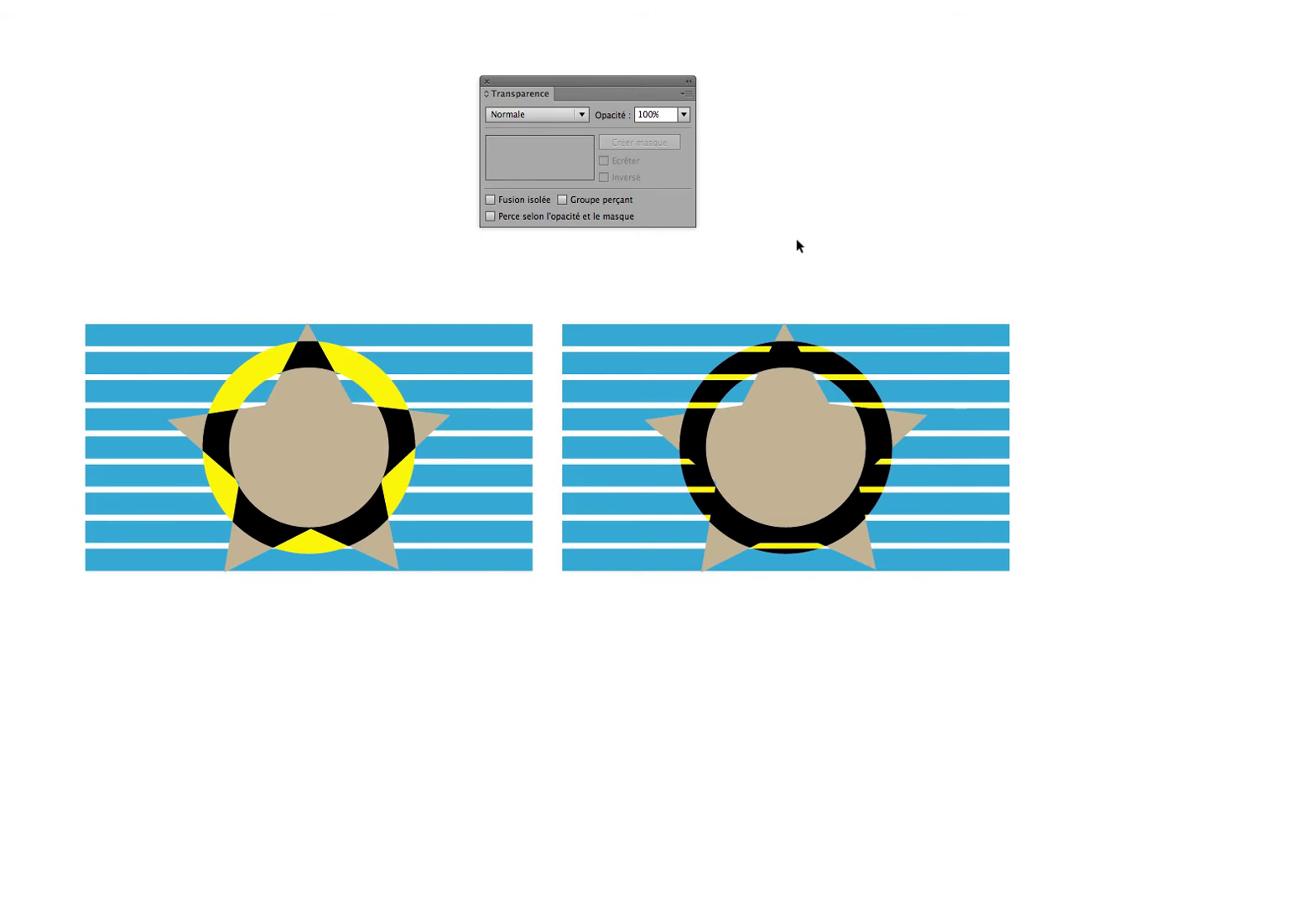
click(793, 425)
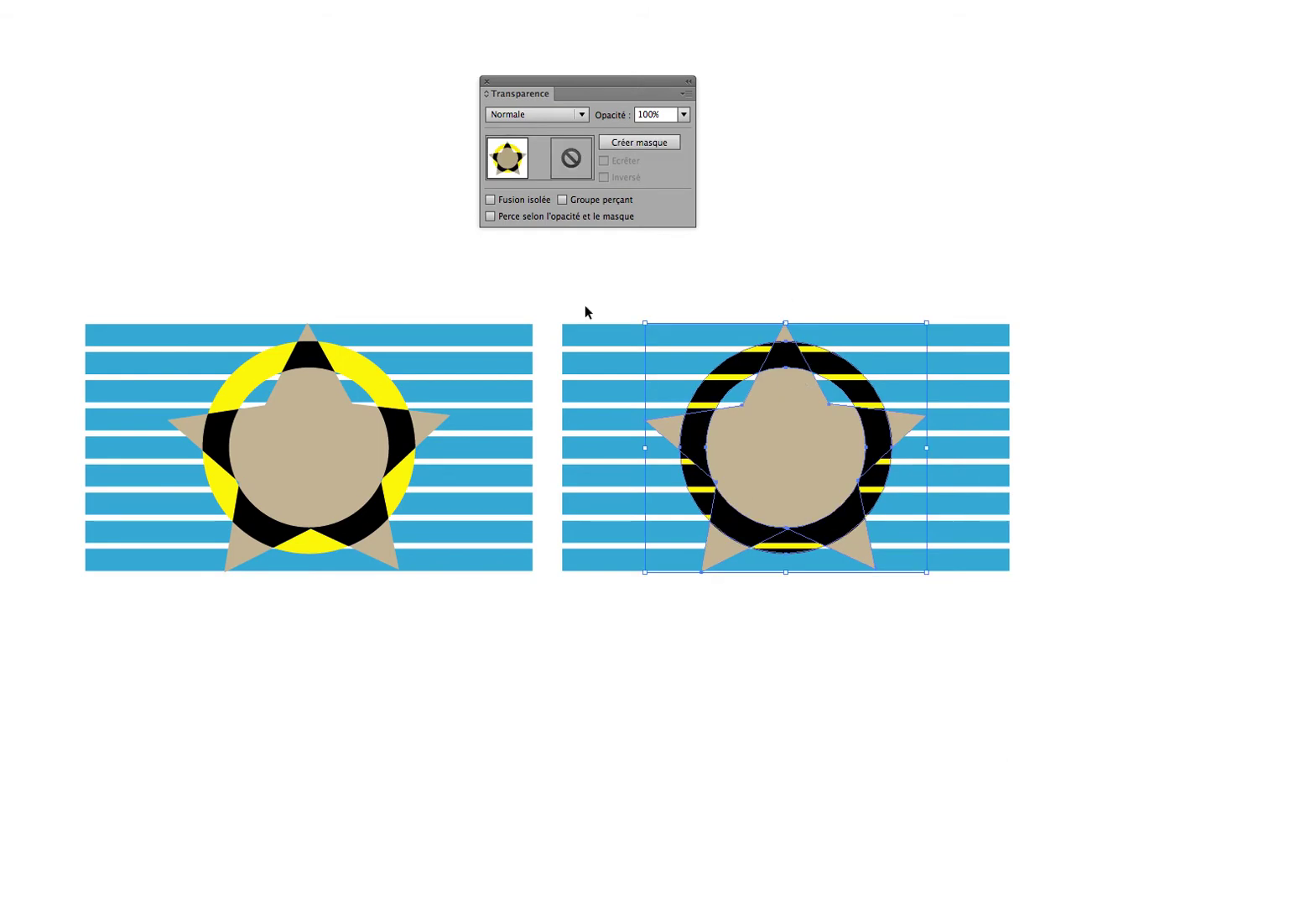
Check the right blue stripes' blending, then drag the right star-and-ring group to the upper right
drag(572, 291, 589, 621)
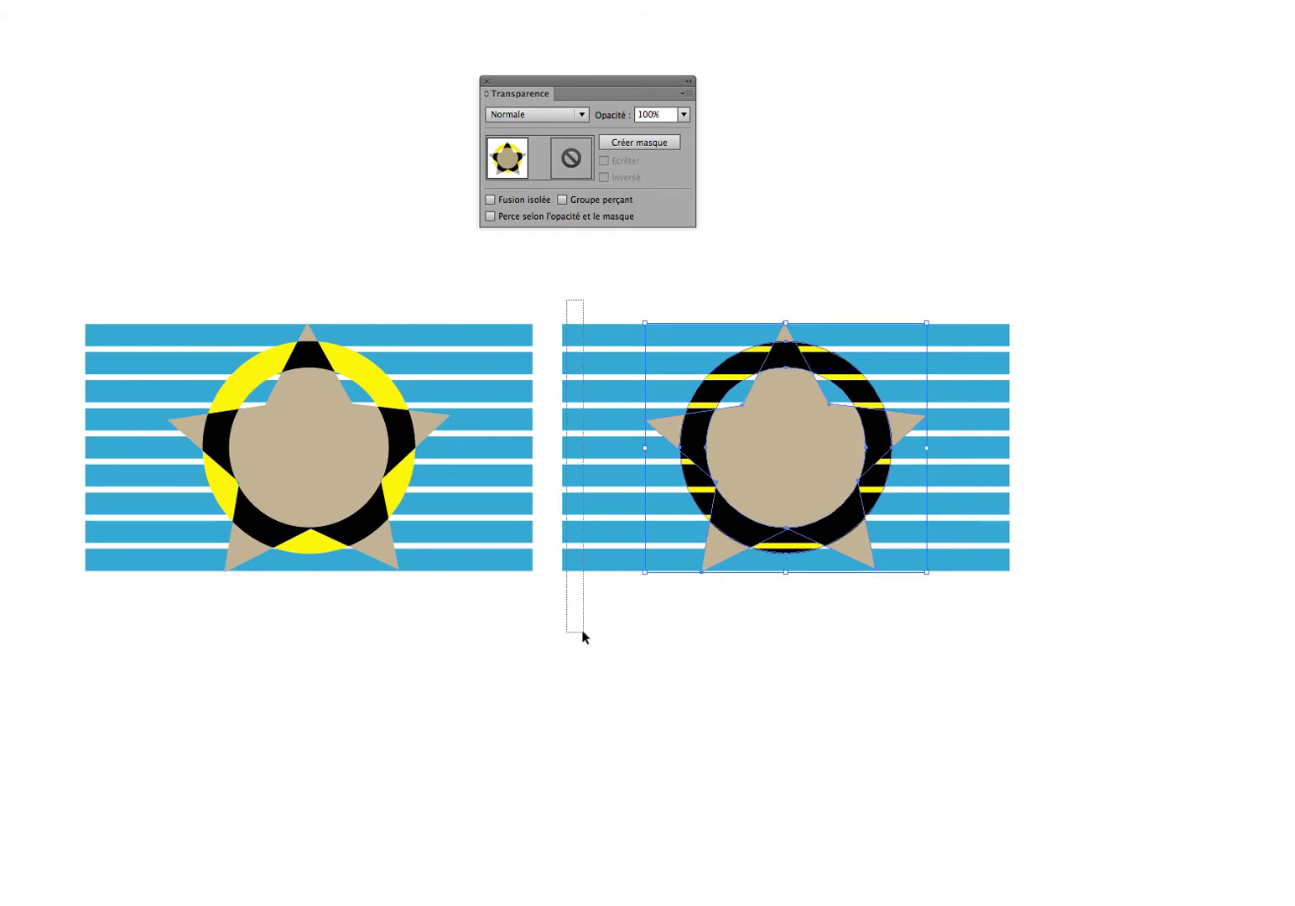
click(923, 212)
click(799, 394)
drag(799, 405, 990, 111)
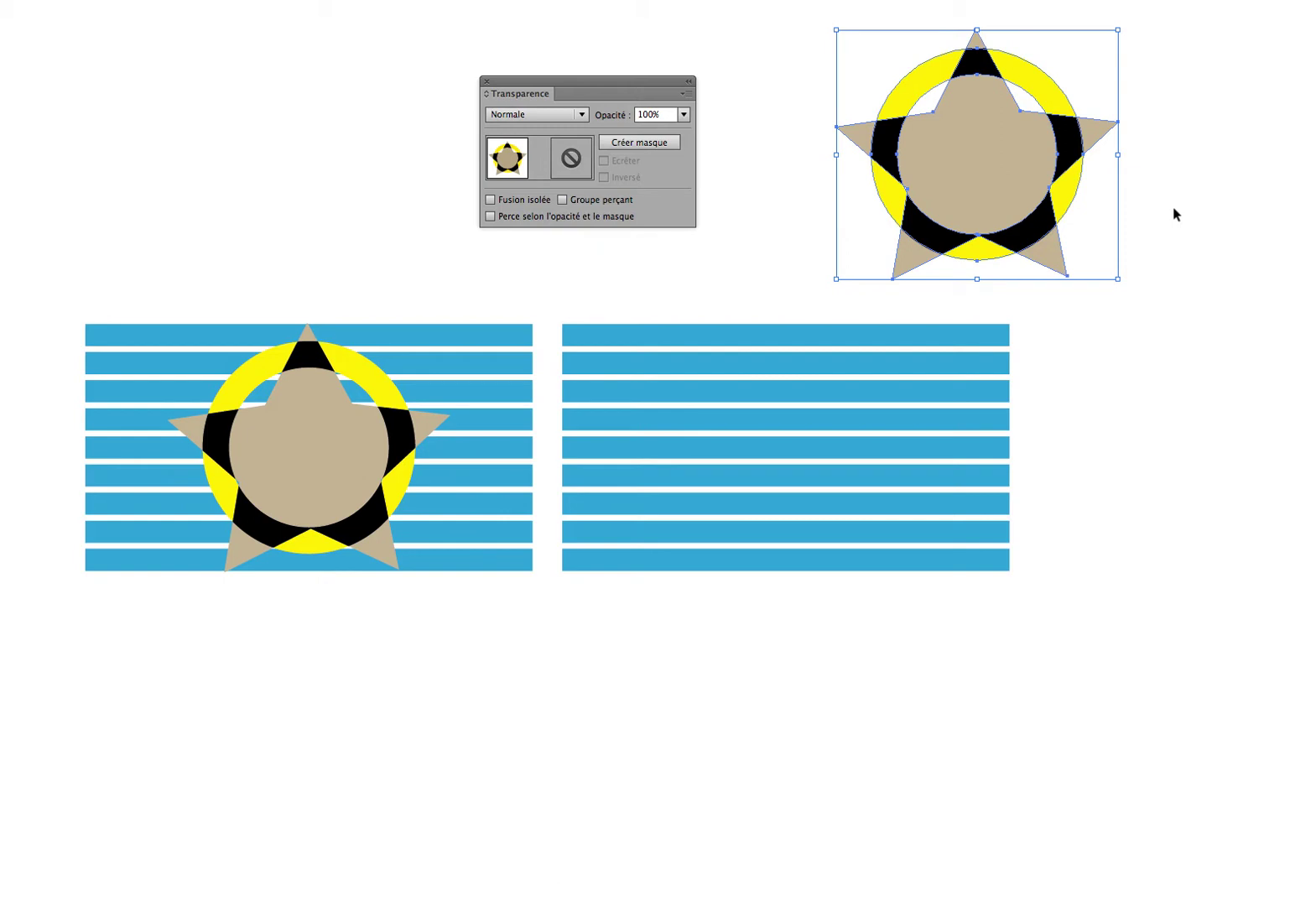
Undo the move and toggle Fusion isolée on and back off for the right star group
key(ctrl+z)
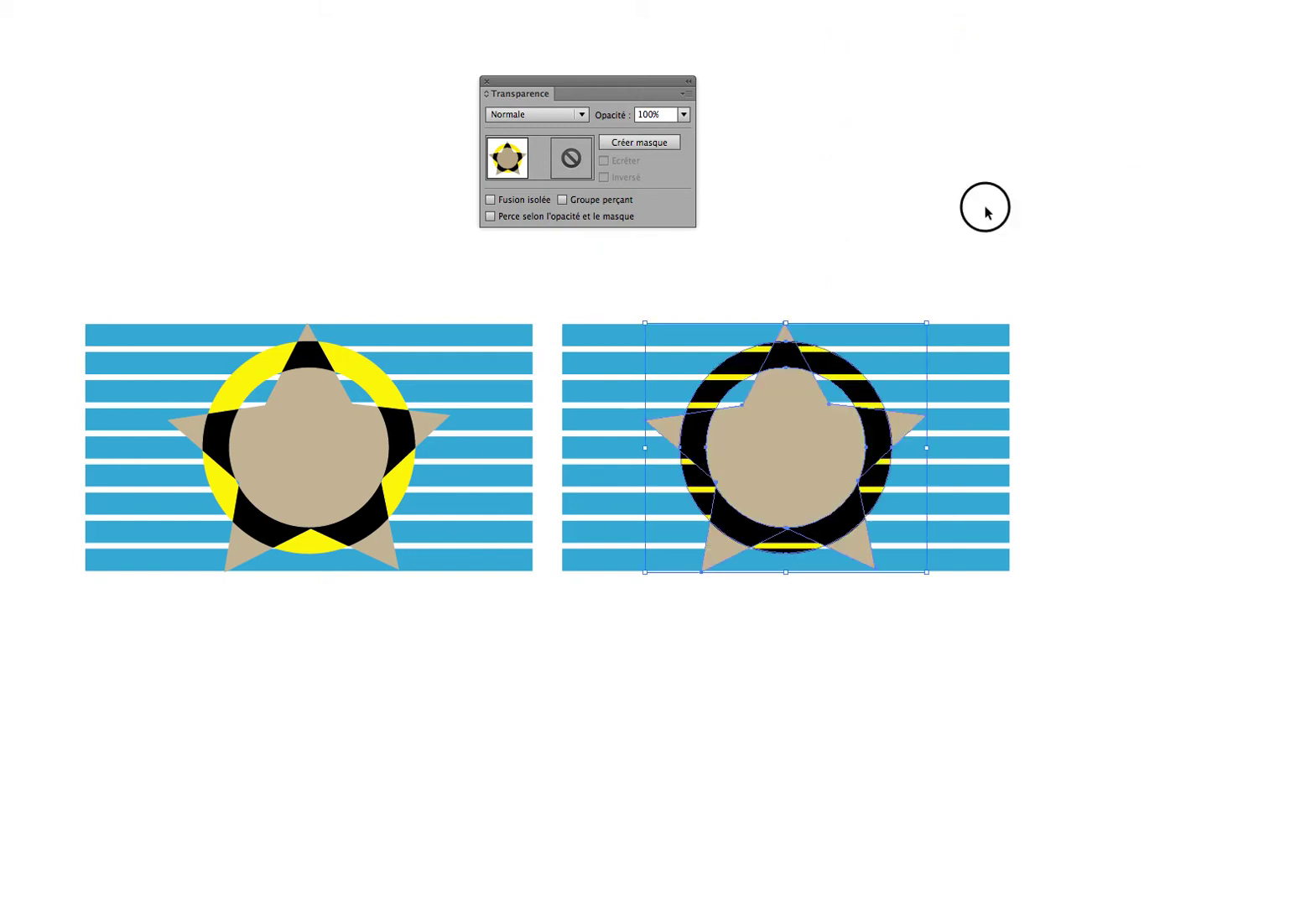
click(805, 428)
click(526, 201)
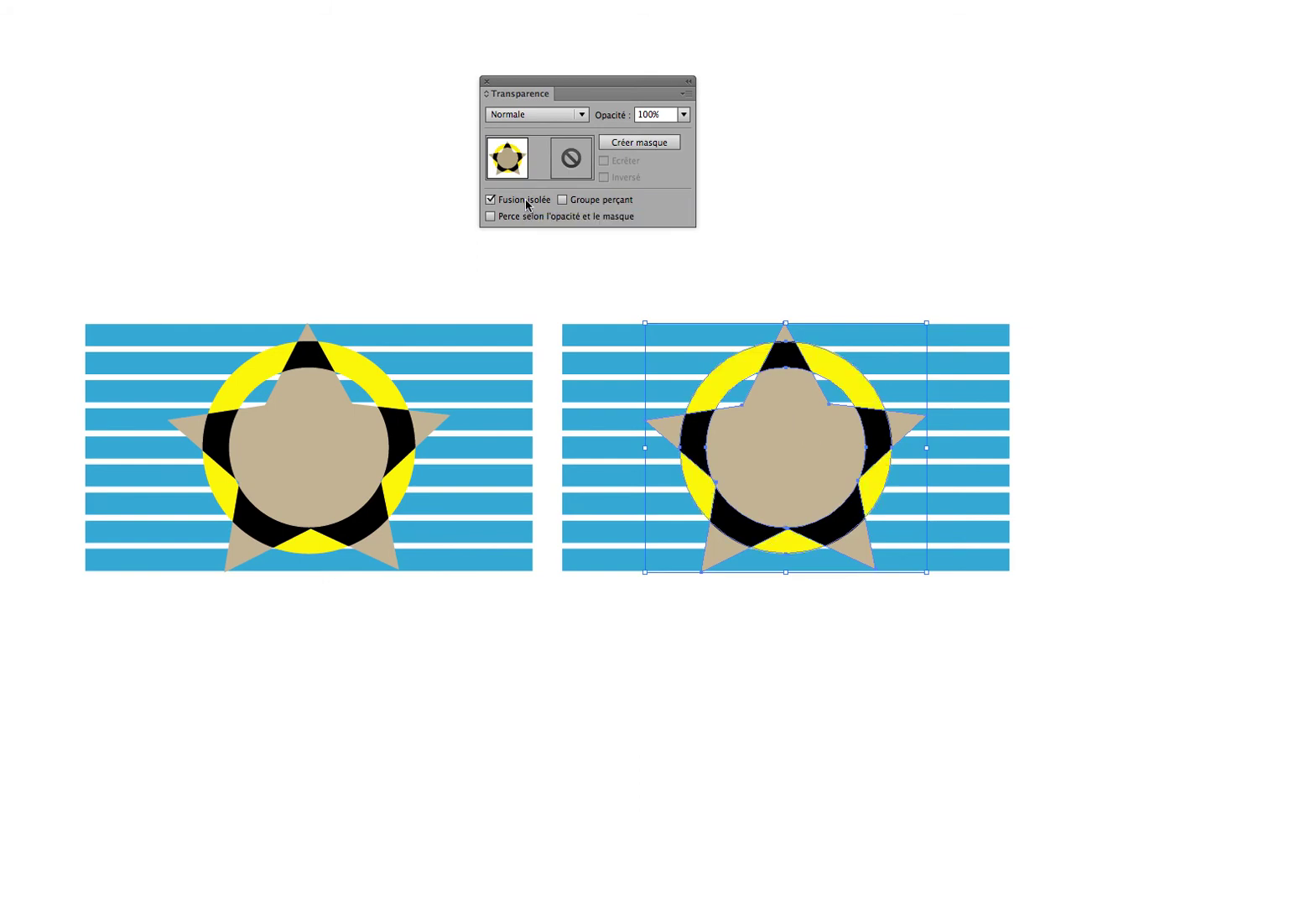
click(526, 201)
click(852, 225)
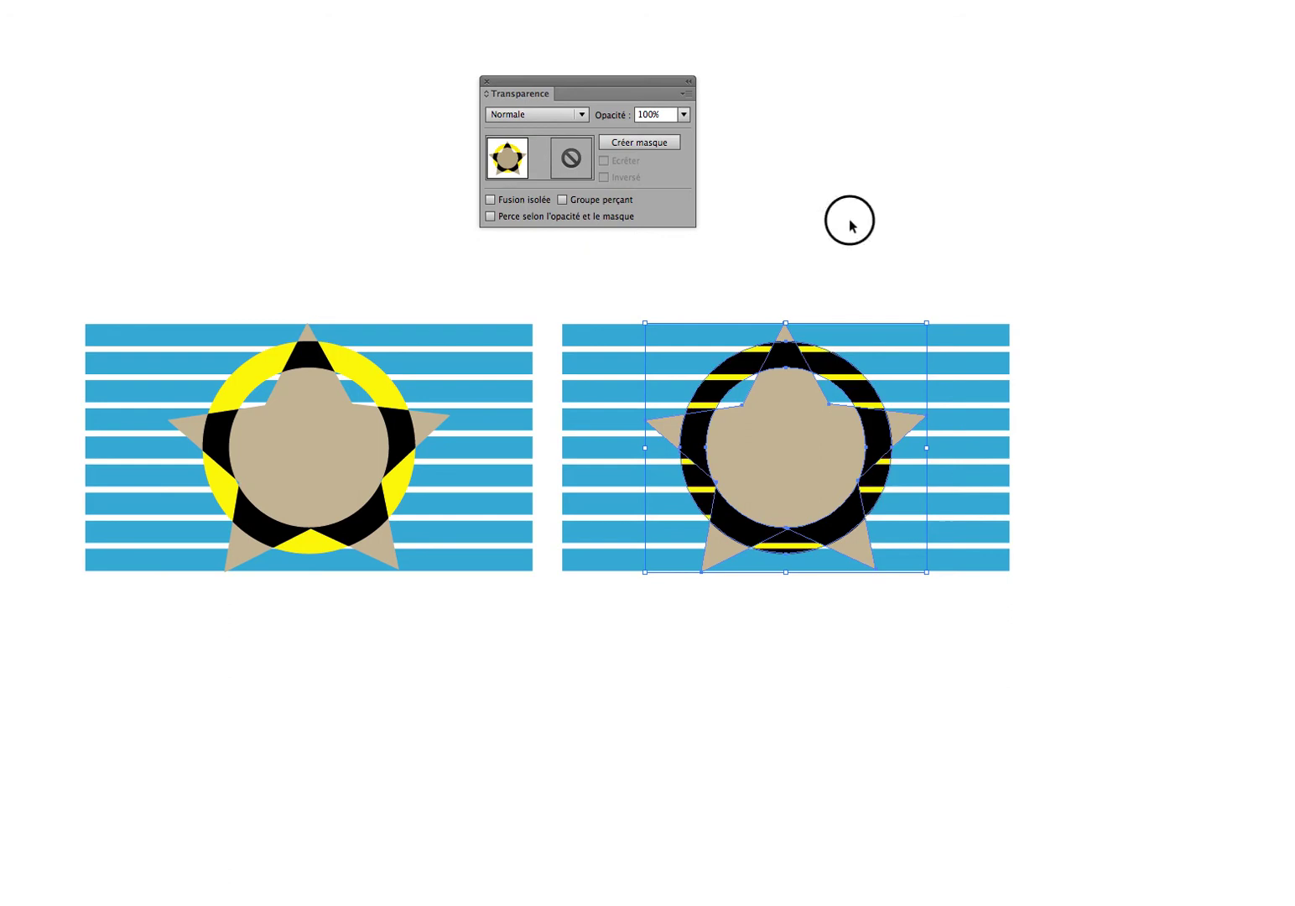
Inspect the right blue stripes' blending, then reselect the right star-and-ring group
click(789, 397)
click(585, 307)
mouse_move(568, 307)
mouse_down()
mouse_move(590, 577)
mouse_move(639, 625)
mouse_up()
click(644, 619)
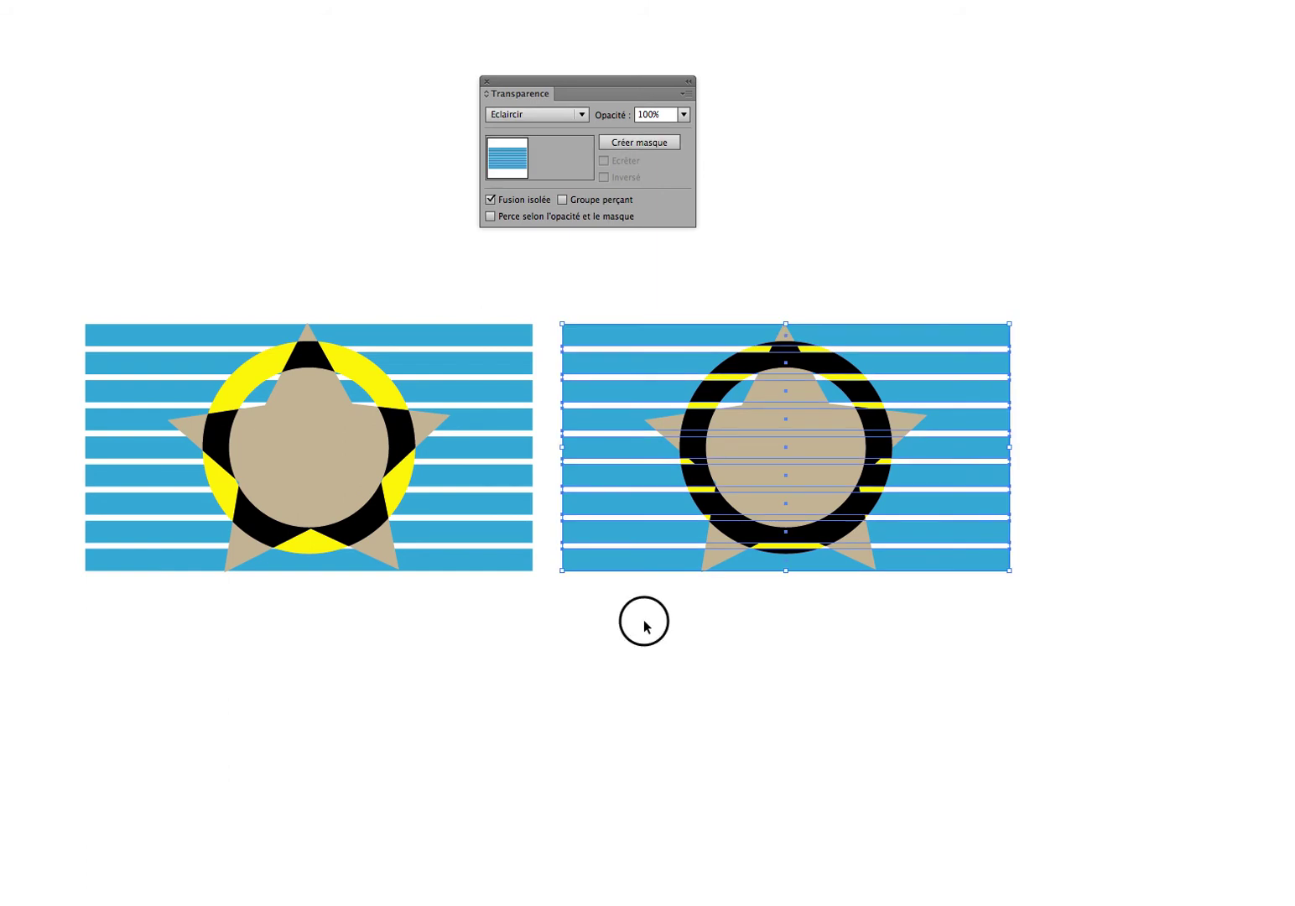
click(828, 424)
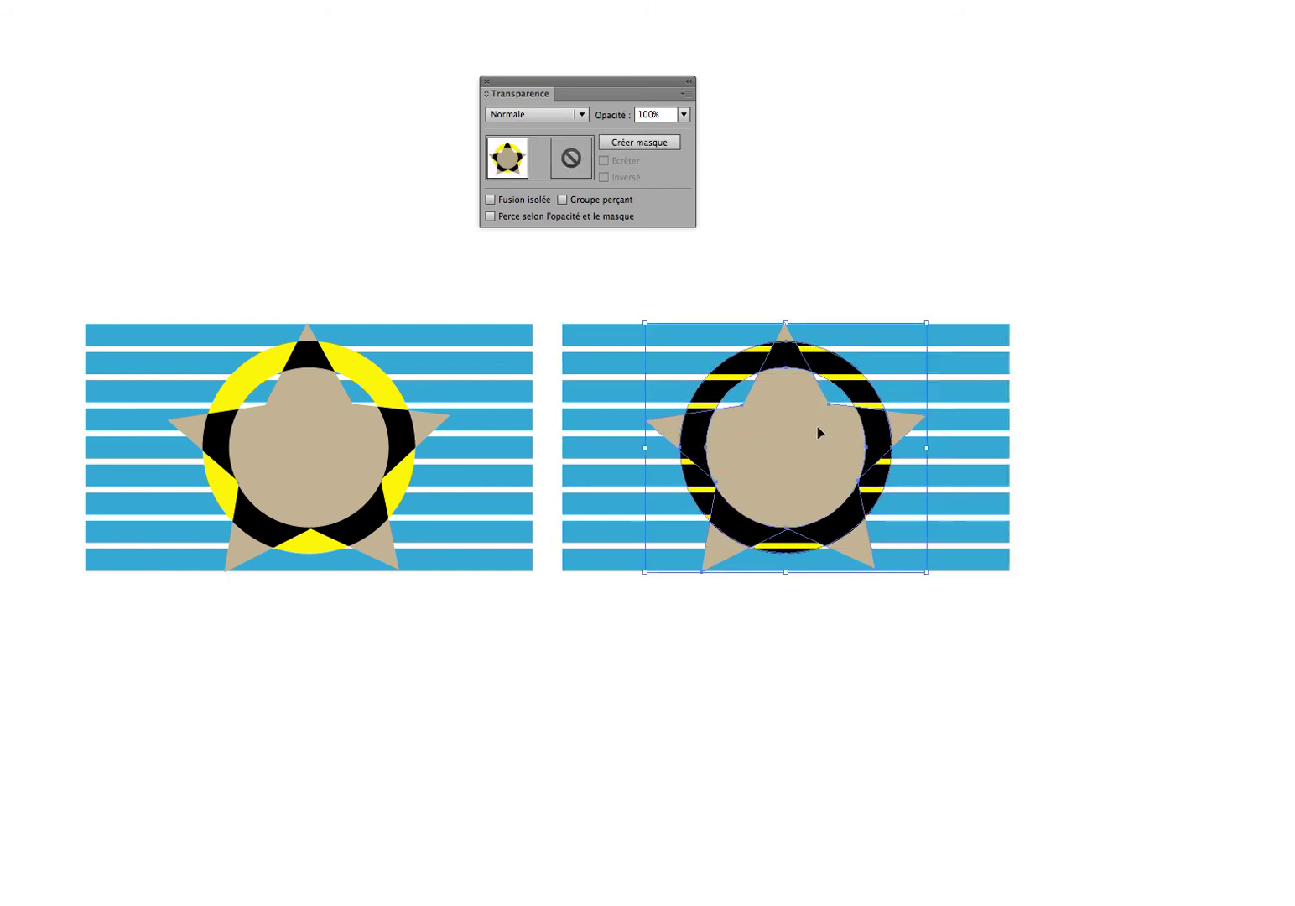
Enter the right group in isolation mode and inspect the star's and ring's blending
double_click(775, 420)
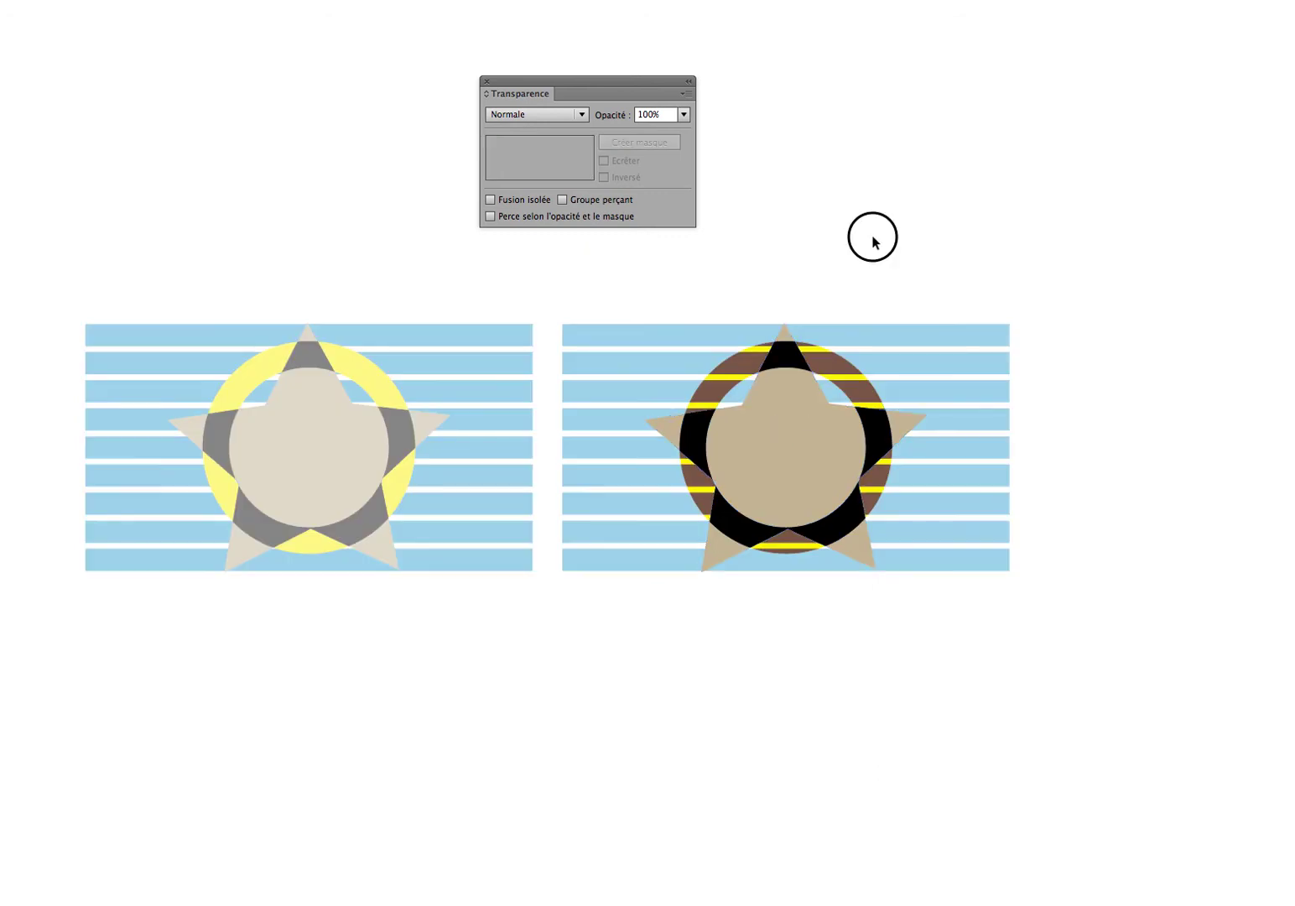
click(789, 409)
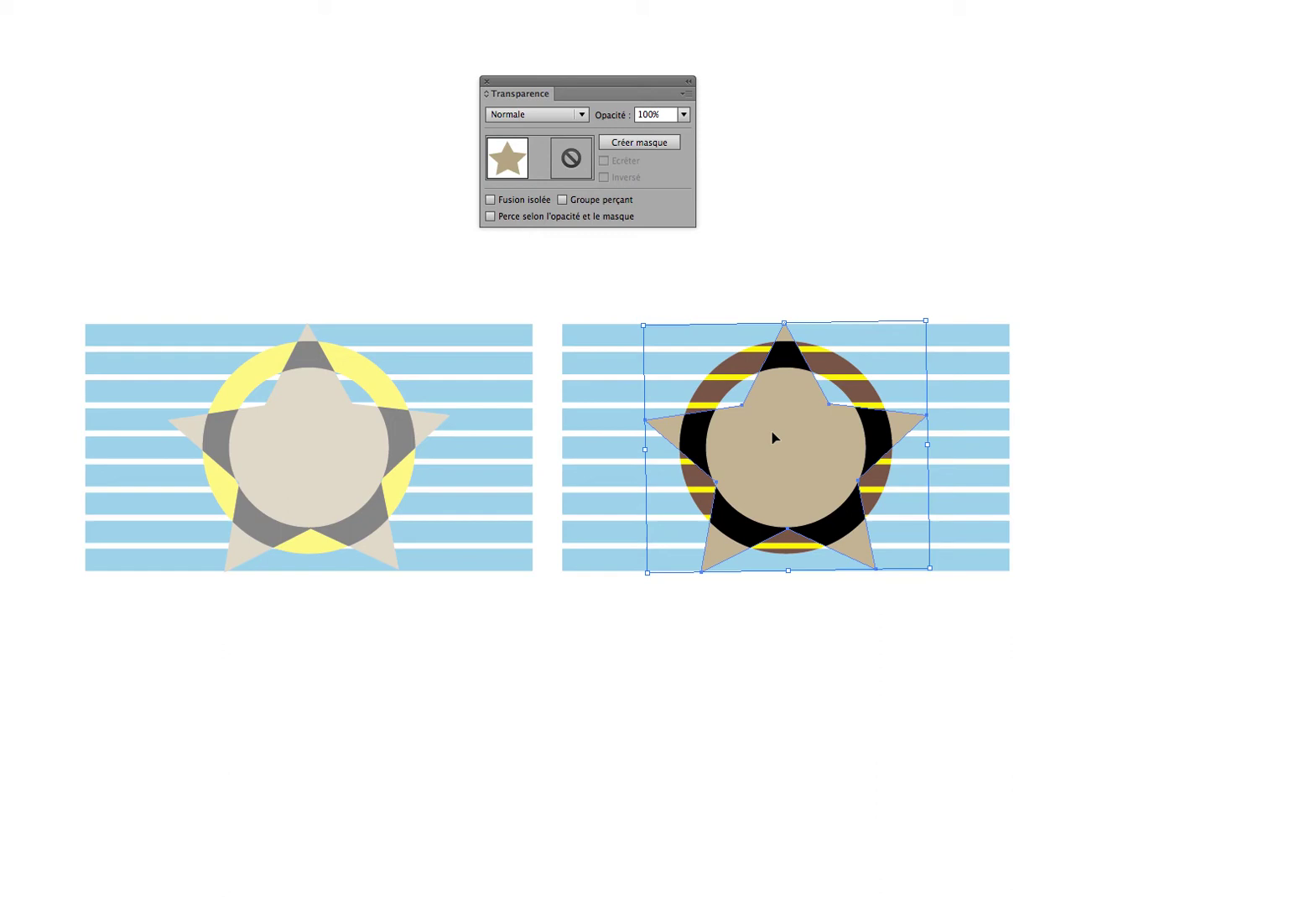
click(749, 364)
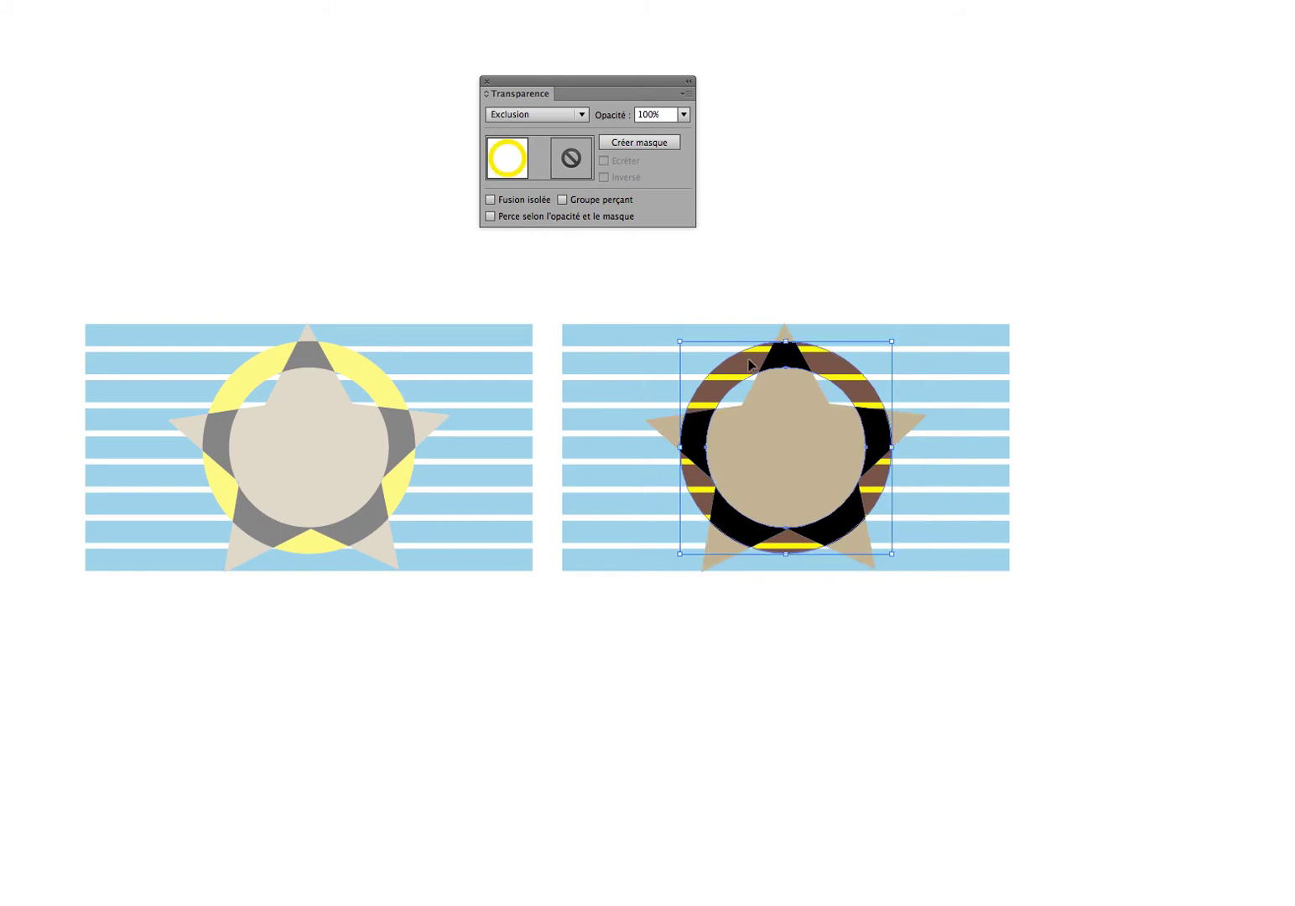
click(828, 267)
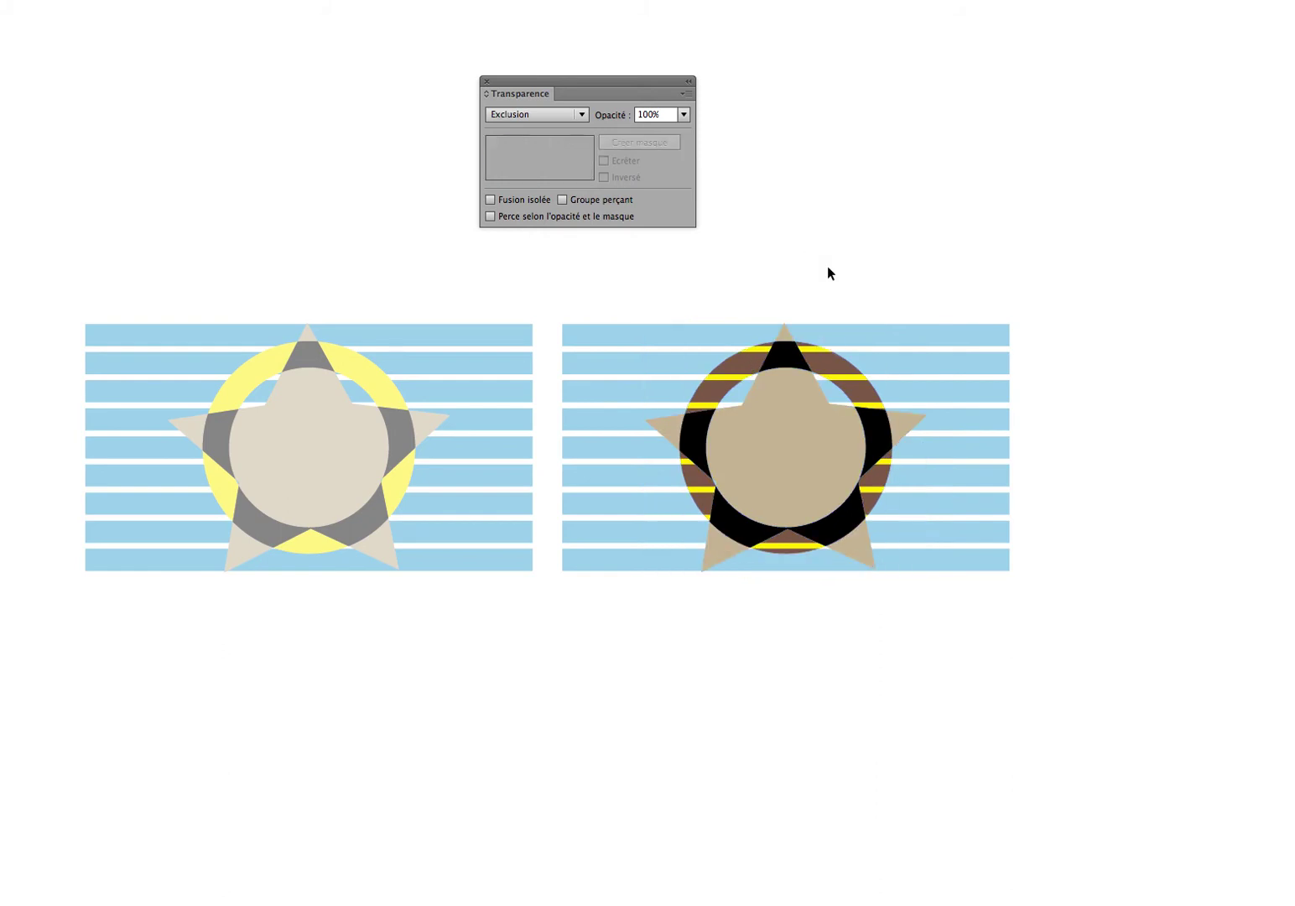
click(766, 413)
Switch the yellow ring's blend mode from Exclusion to Normale
click(785, 272)
click(795, 425)
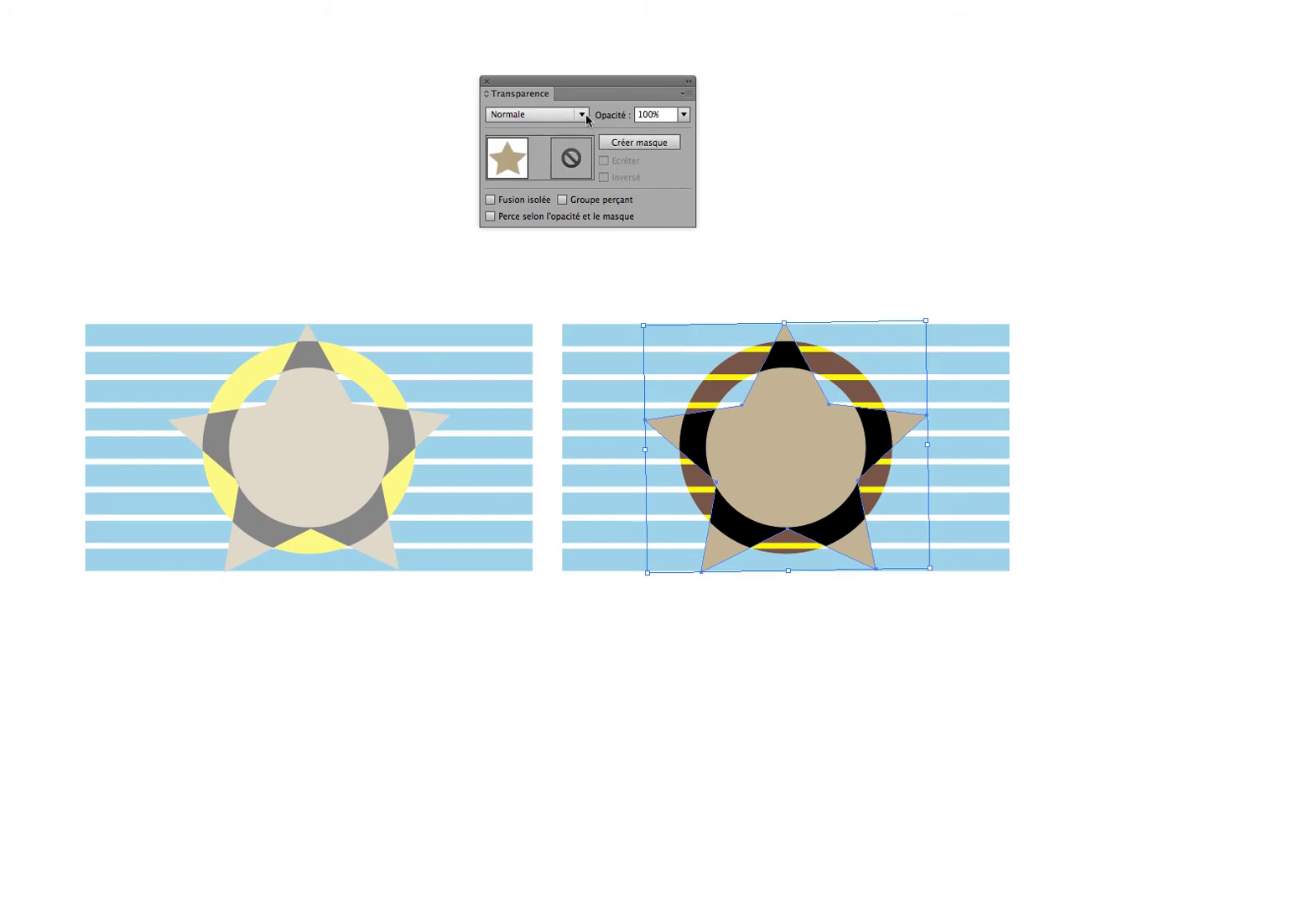
click(740, 294)
click(734, 369)
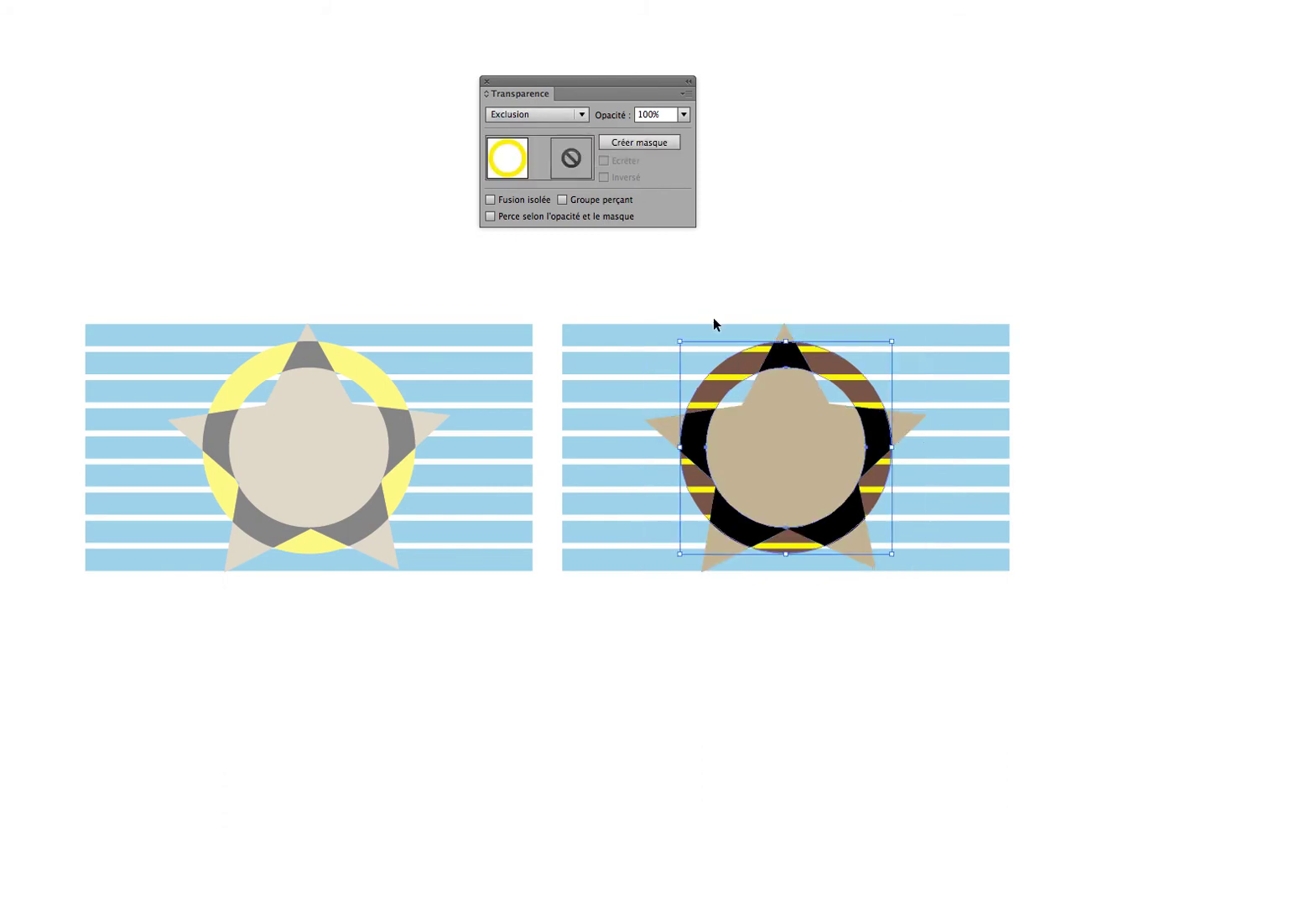
click(581, 114)
click(803, 181)
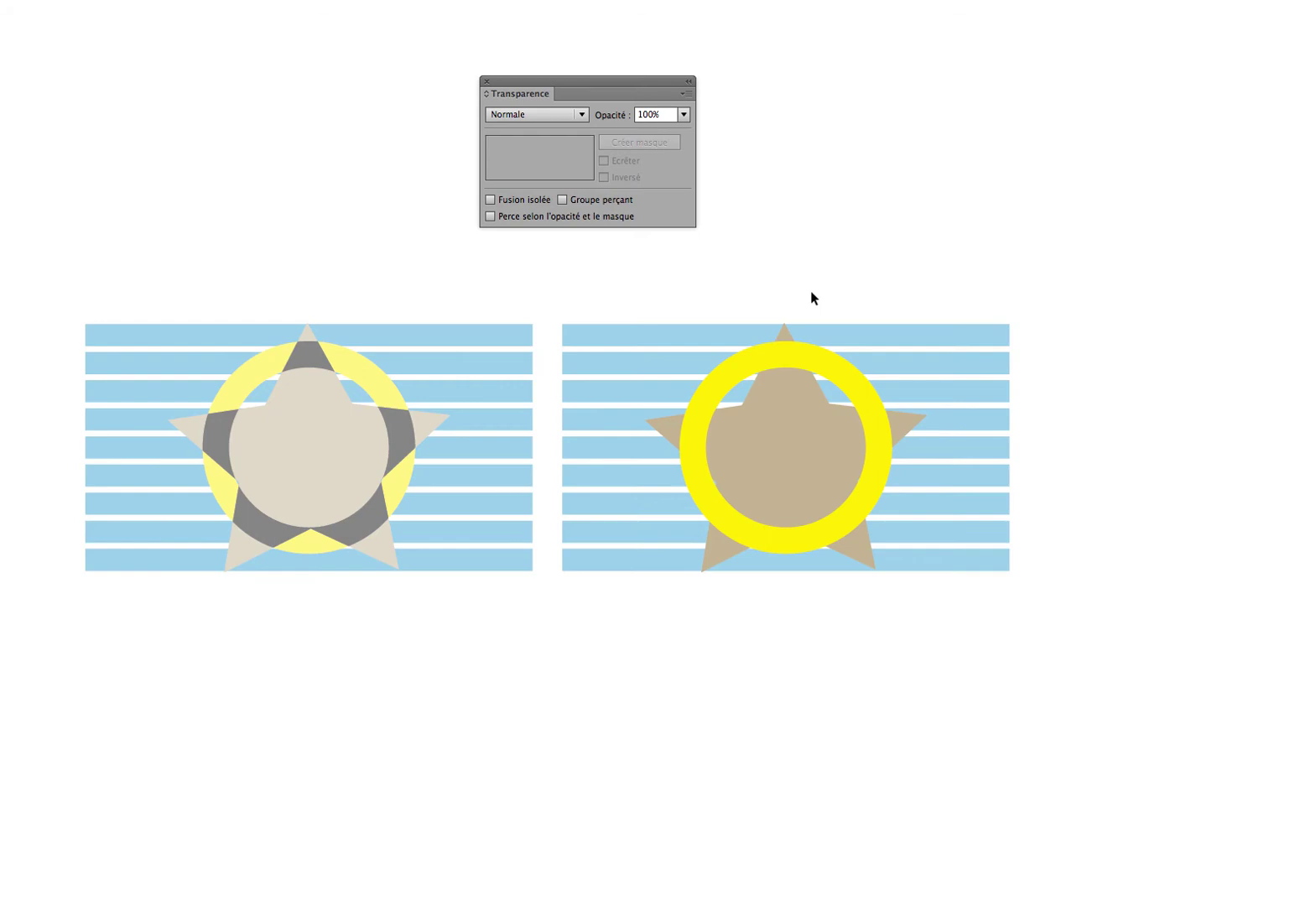
Try Obscurcir, Produit, Densité couleur + and Eclaircir blending on the right yellow ring
click(810, 366)
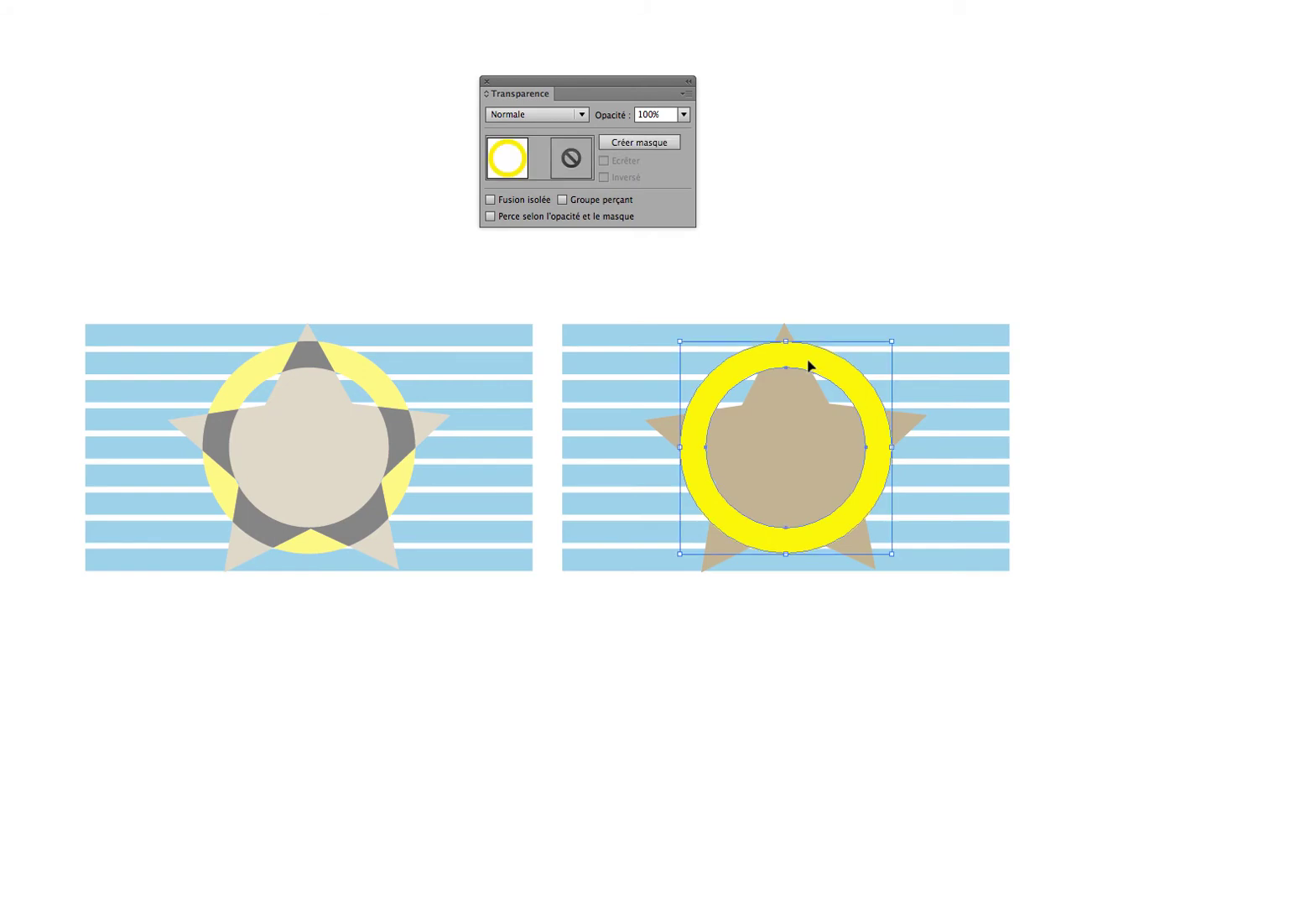
click(579, 116)
click(522, 155)
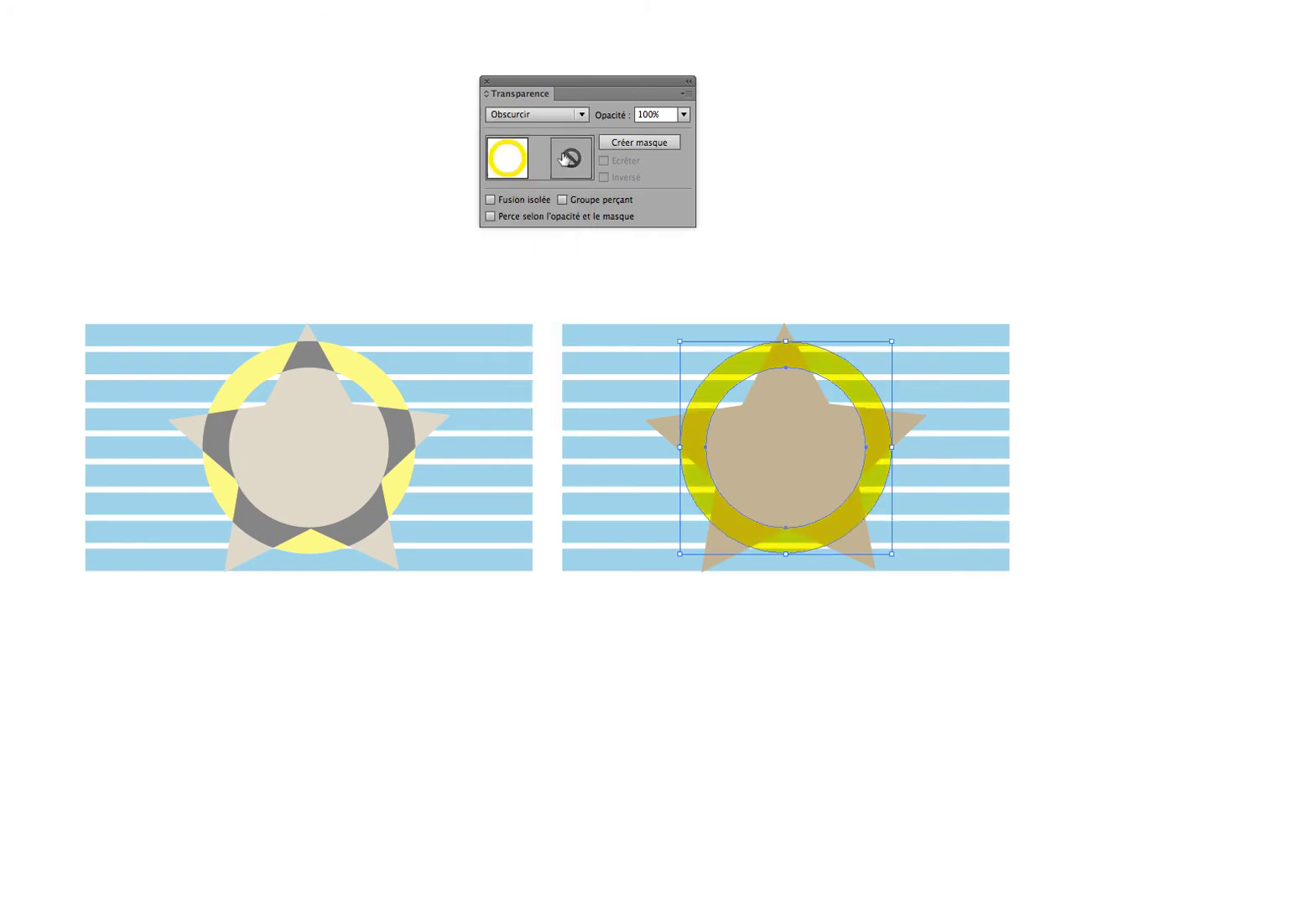
click(583, 115)
click(562, 173)
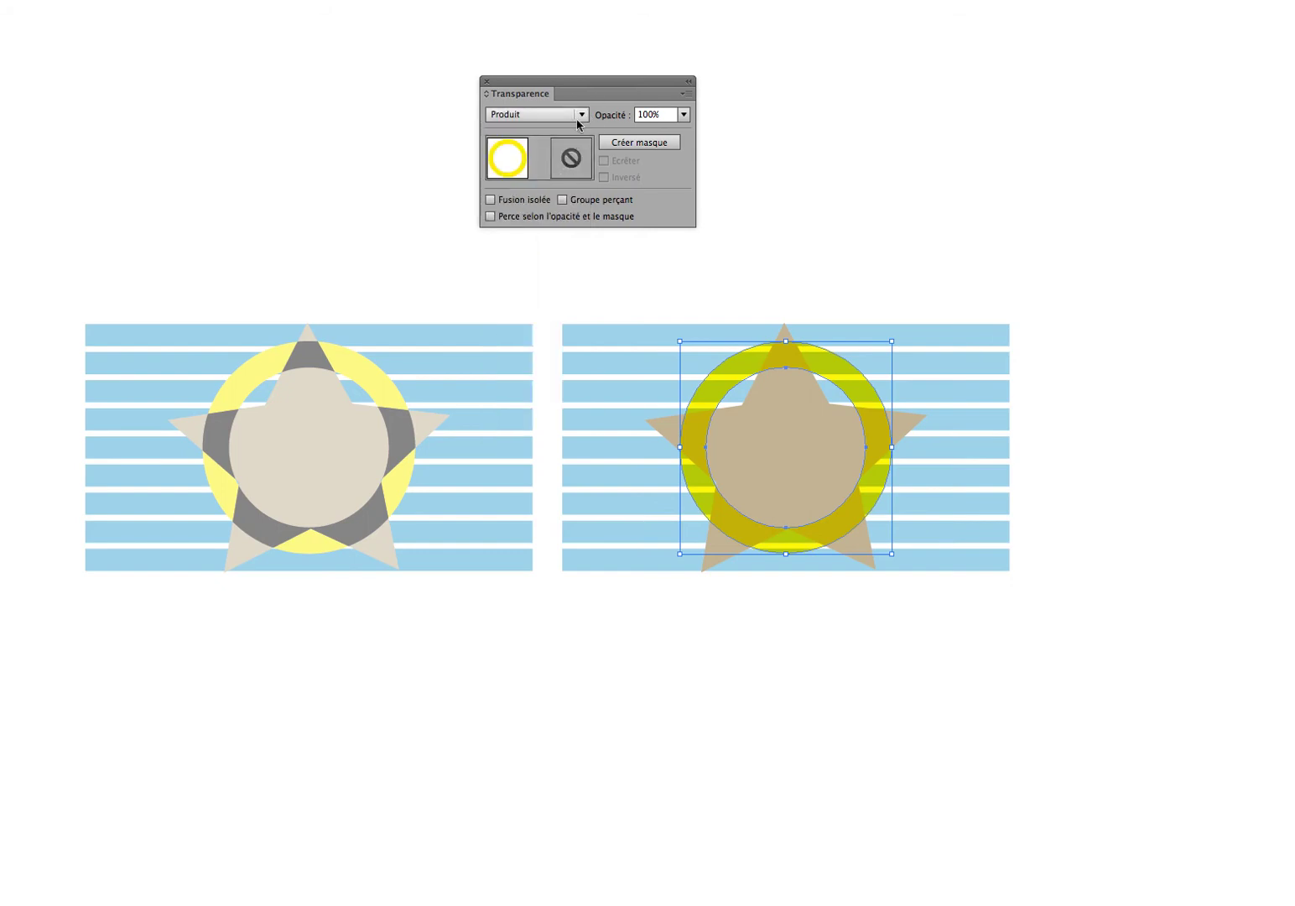
click(578, 118)
click(558, 192)
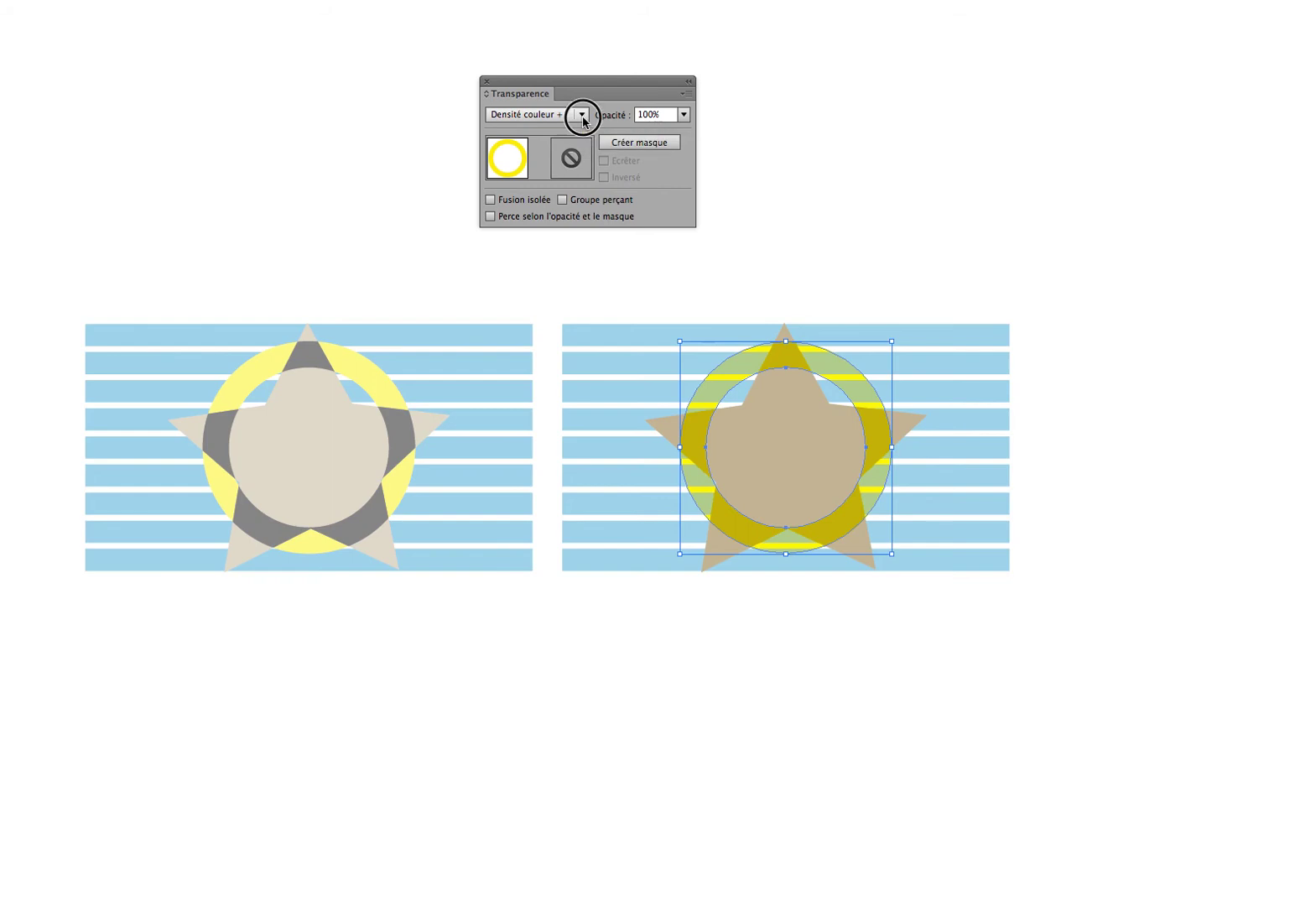
click(582, 115)
click(557, 212)
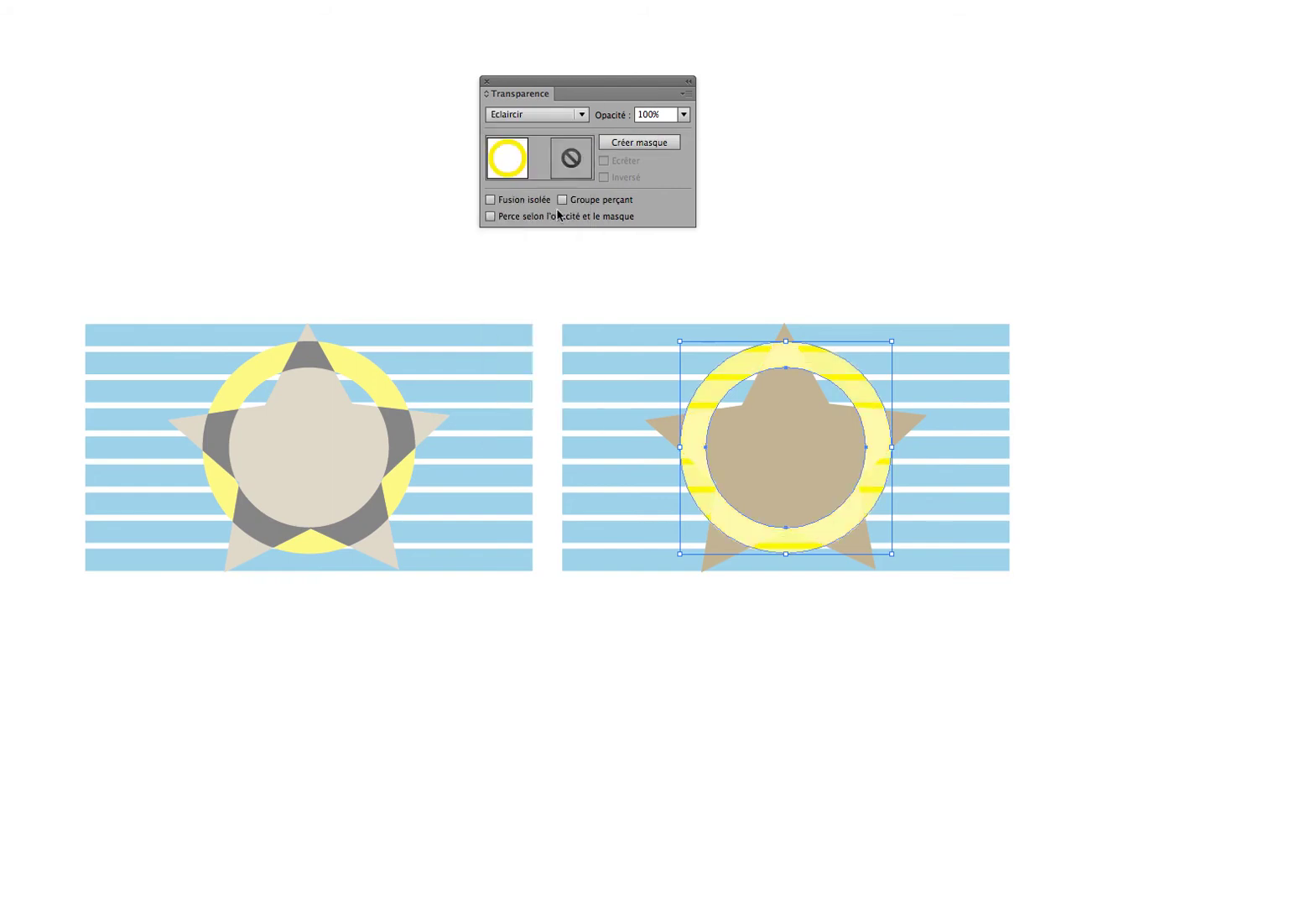
Try Superposition, Densité couleur - and Incrustation blending on the ring
click(580, 115)
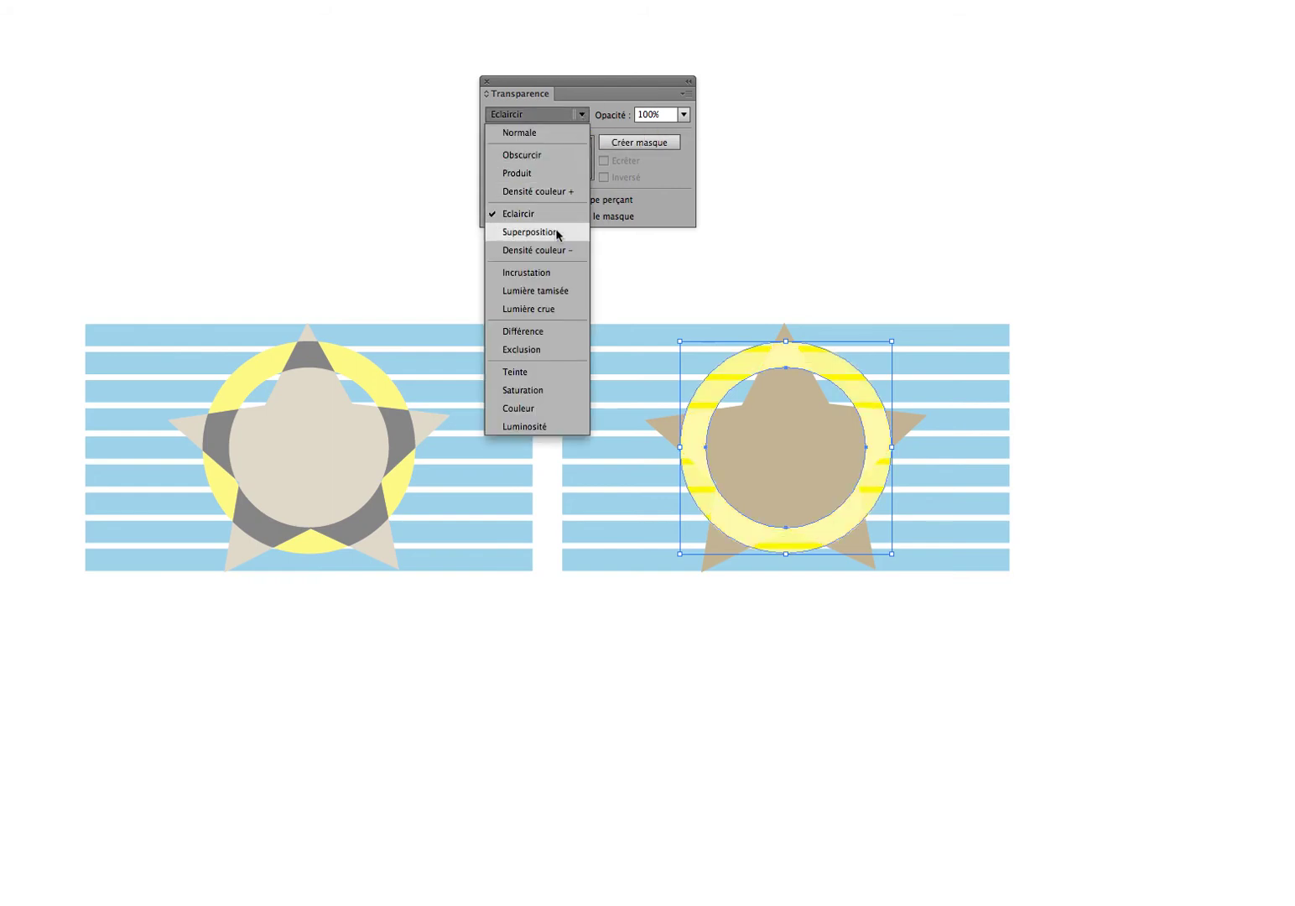
click(557, 231)
click(577, 115)
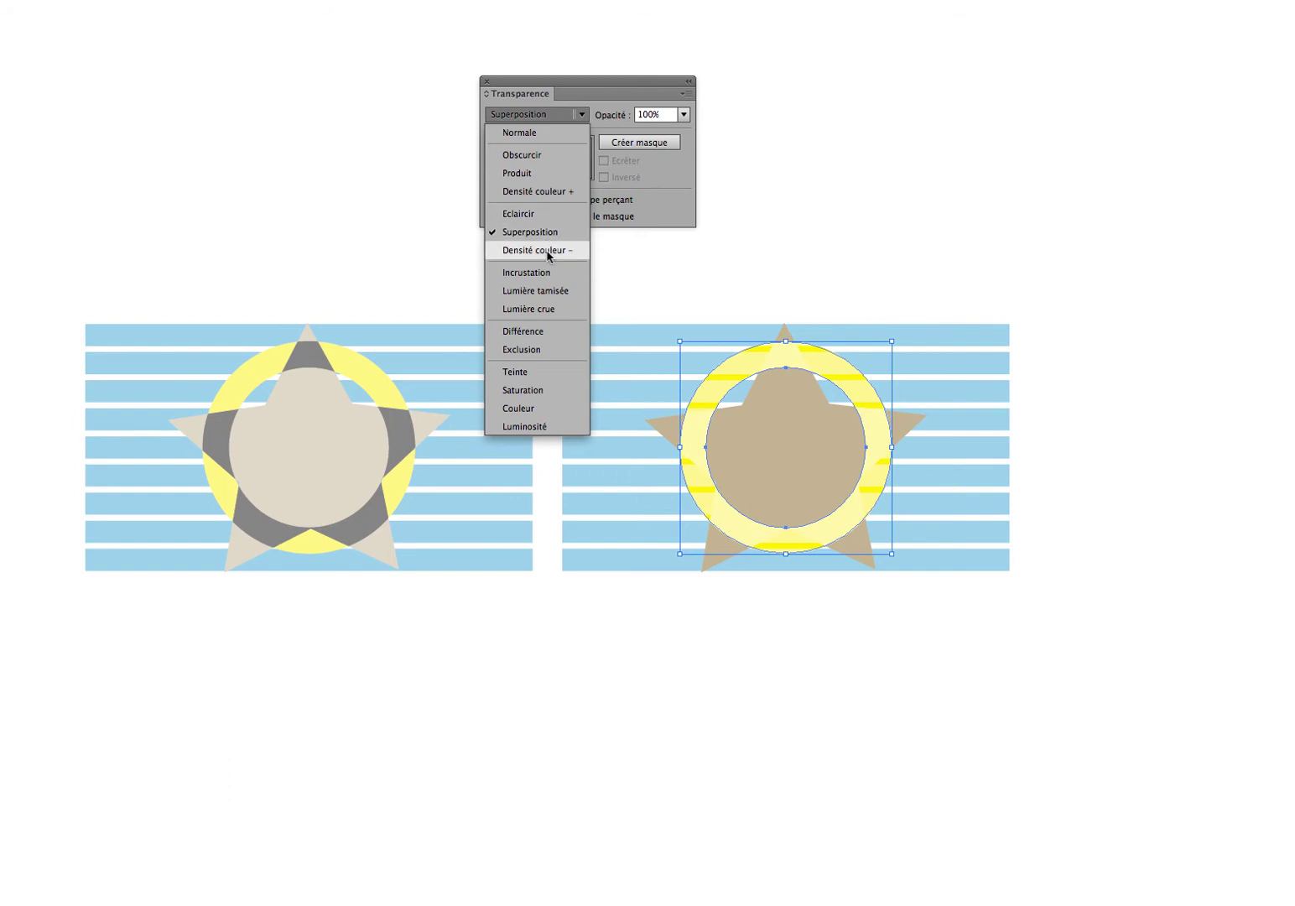
click(545, 250)
click(582, 123)
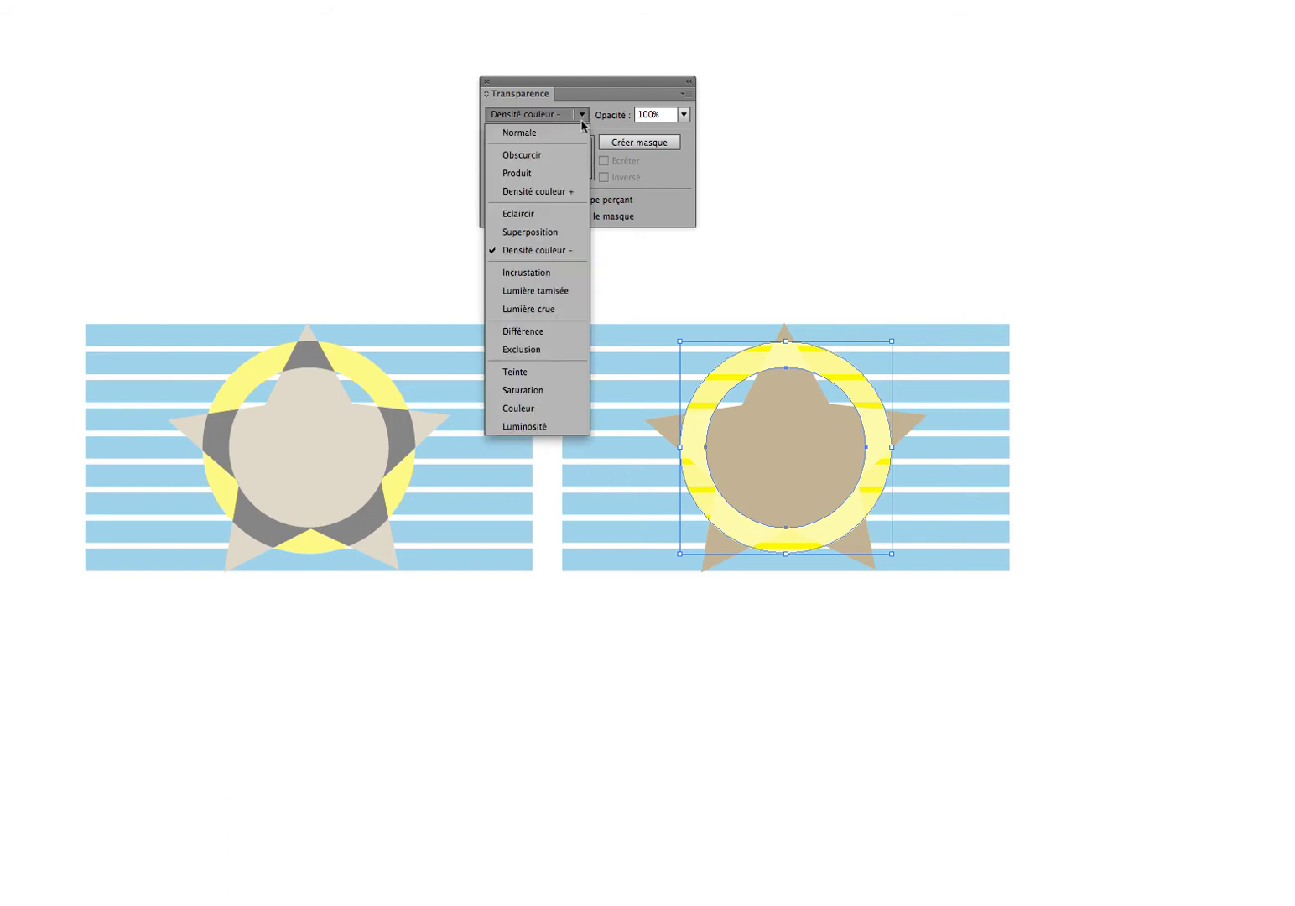
click(553, 272)
Settle the ring on Différence blending, then select the right star
click(779, 287)
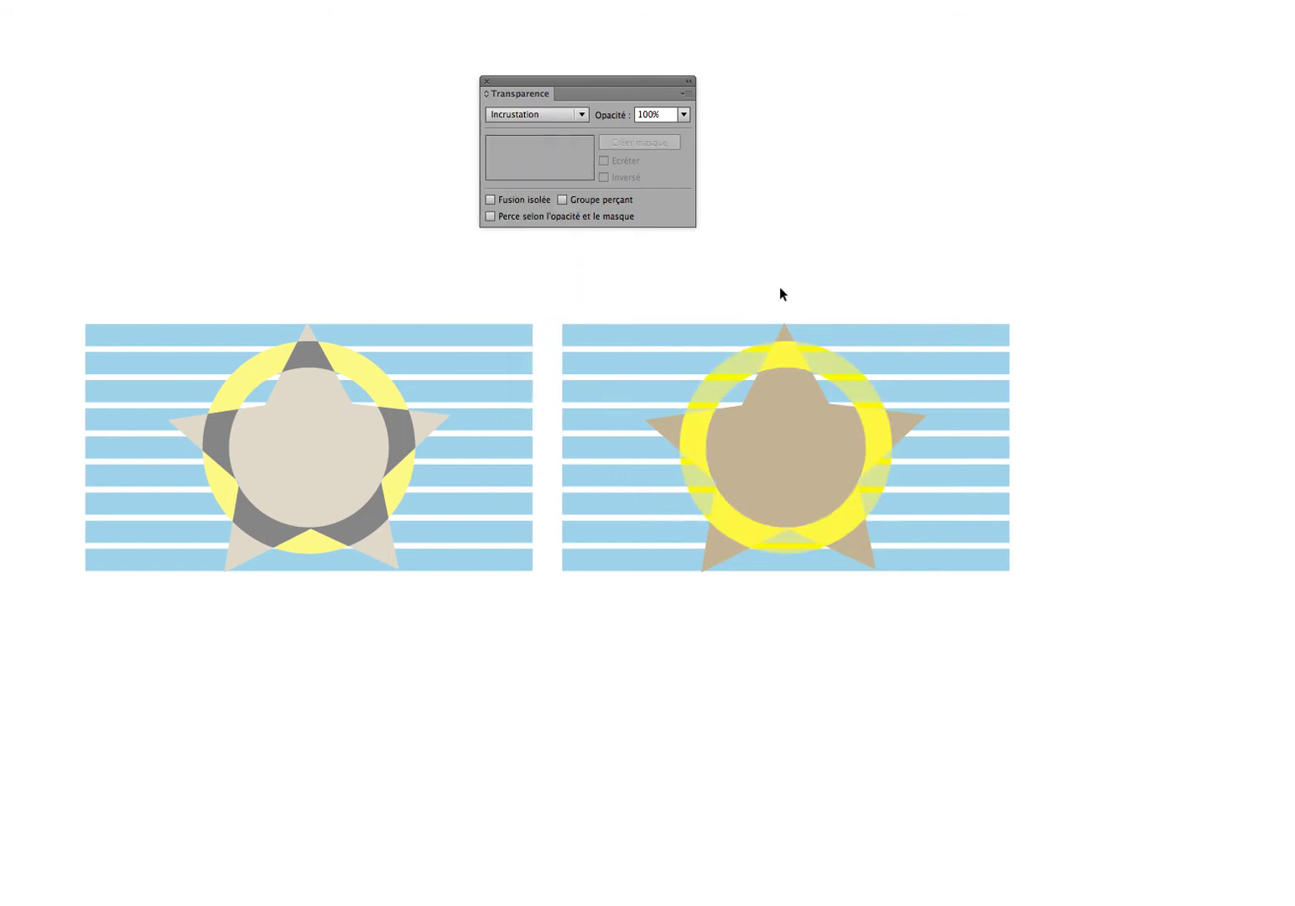
click(742, 366)
click(581, 115)
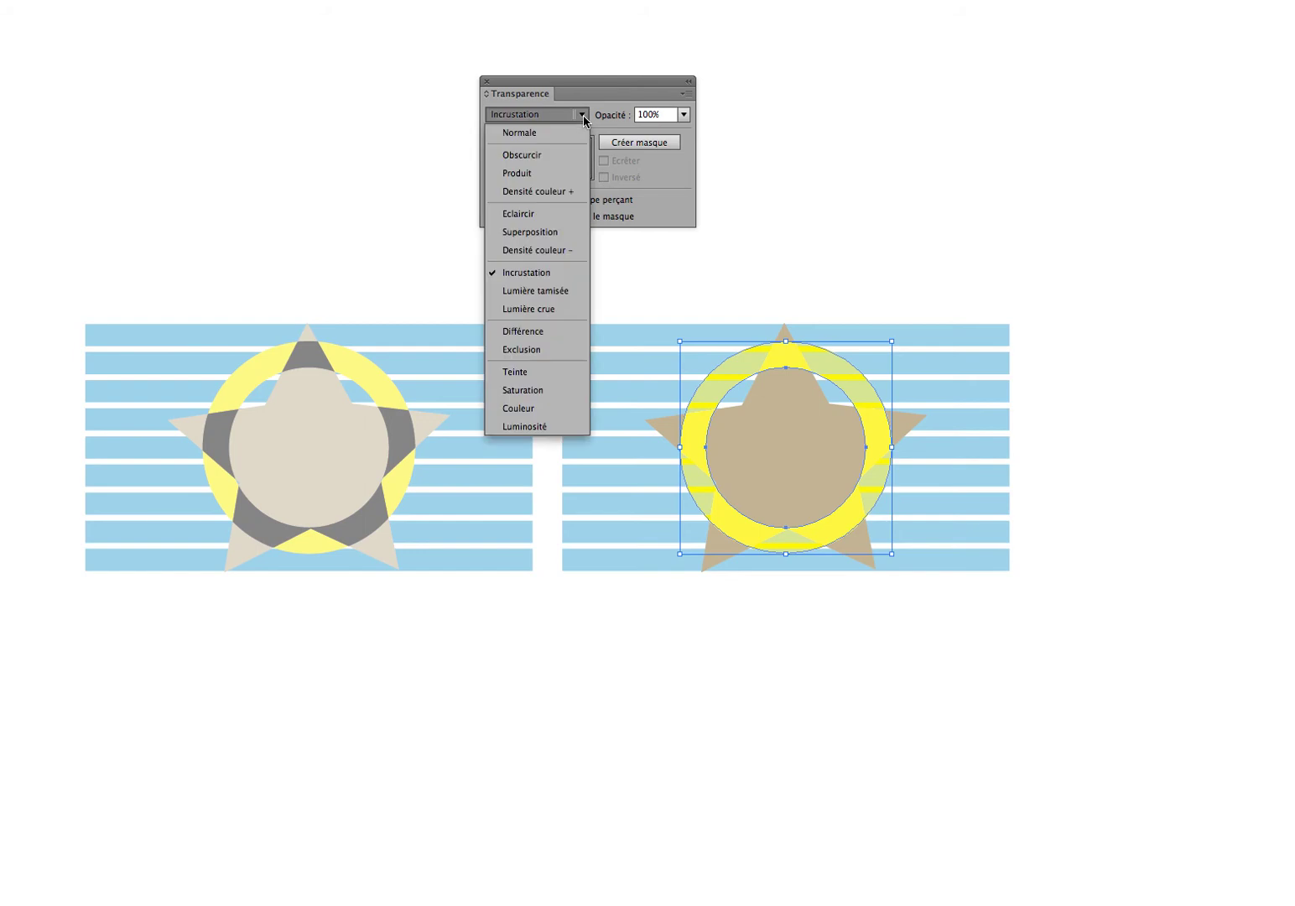
click(537, 331)
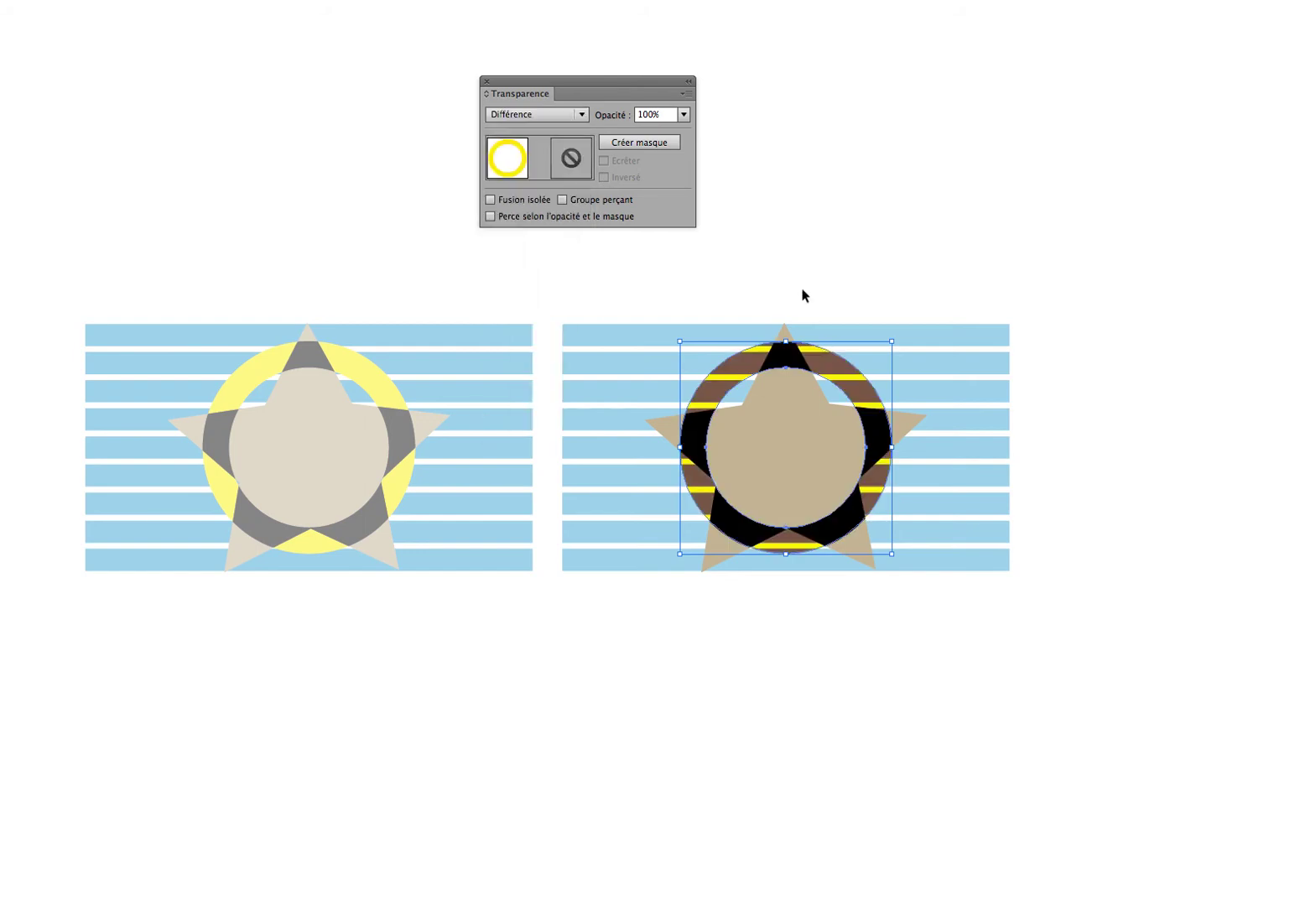
click(843, 258)
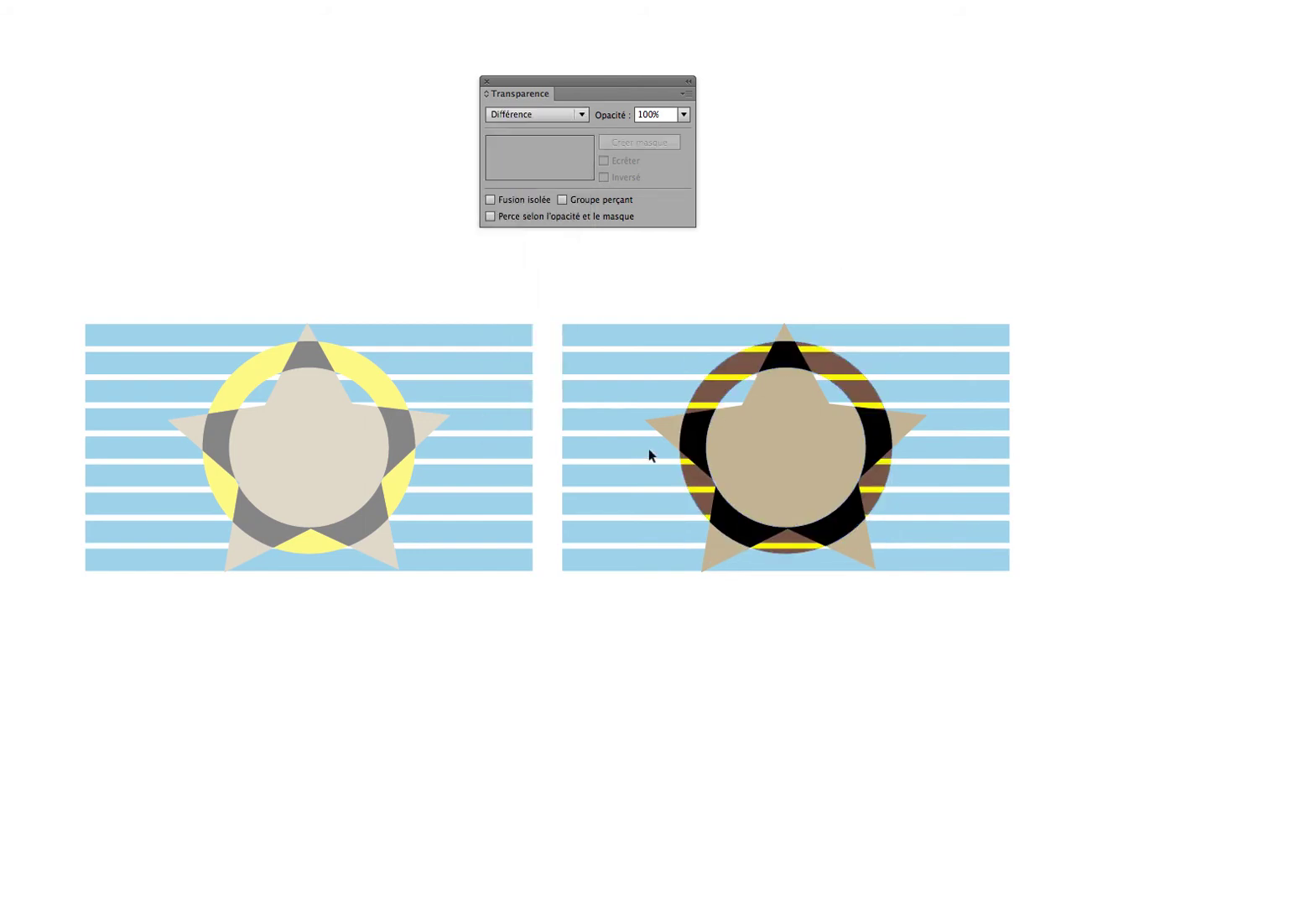
click(829, 467)
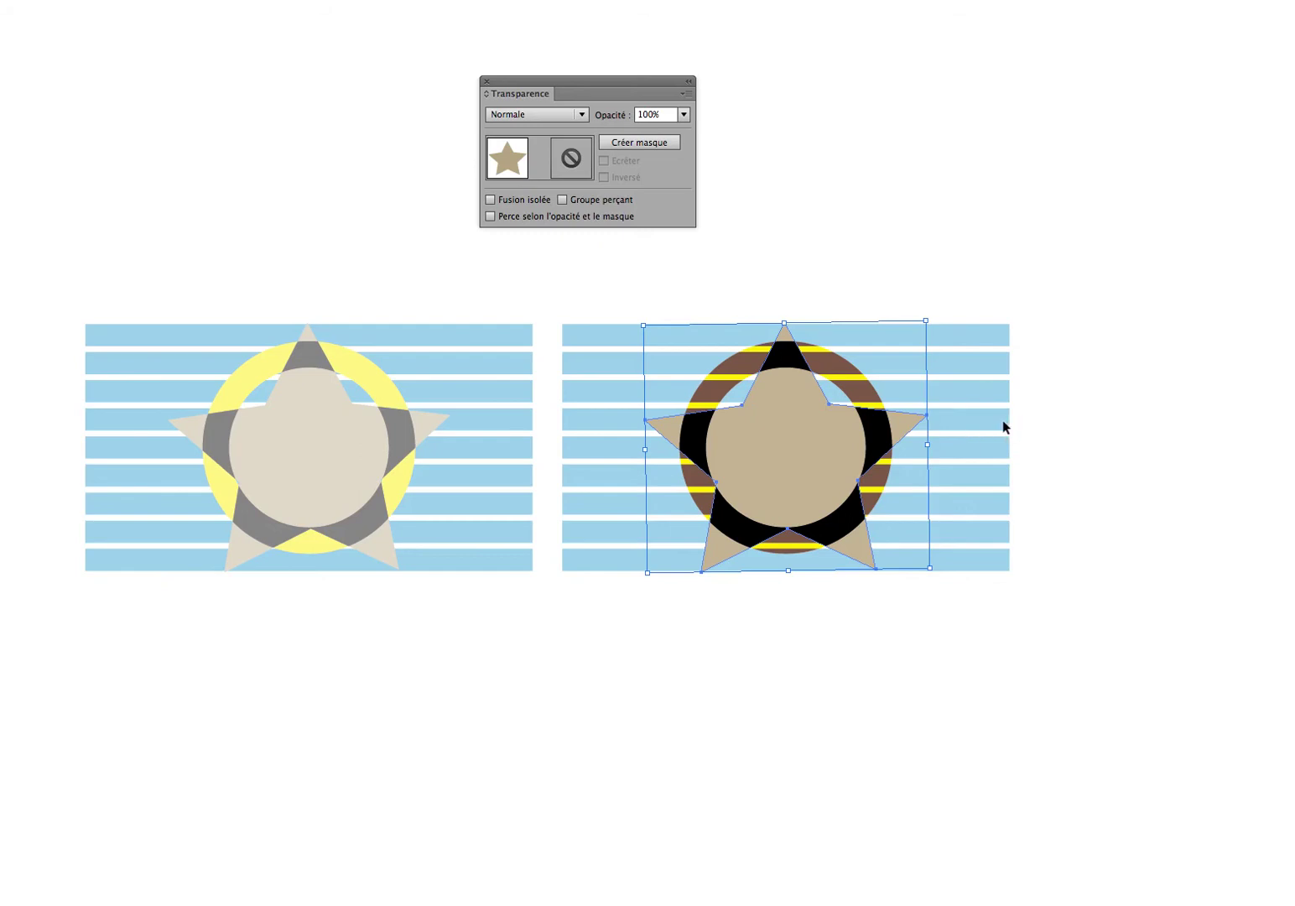
Give the right star the Produit blend mode and preview it
click(1046, 423)
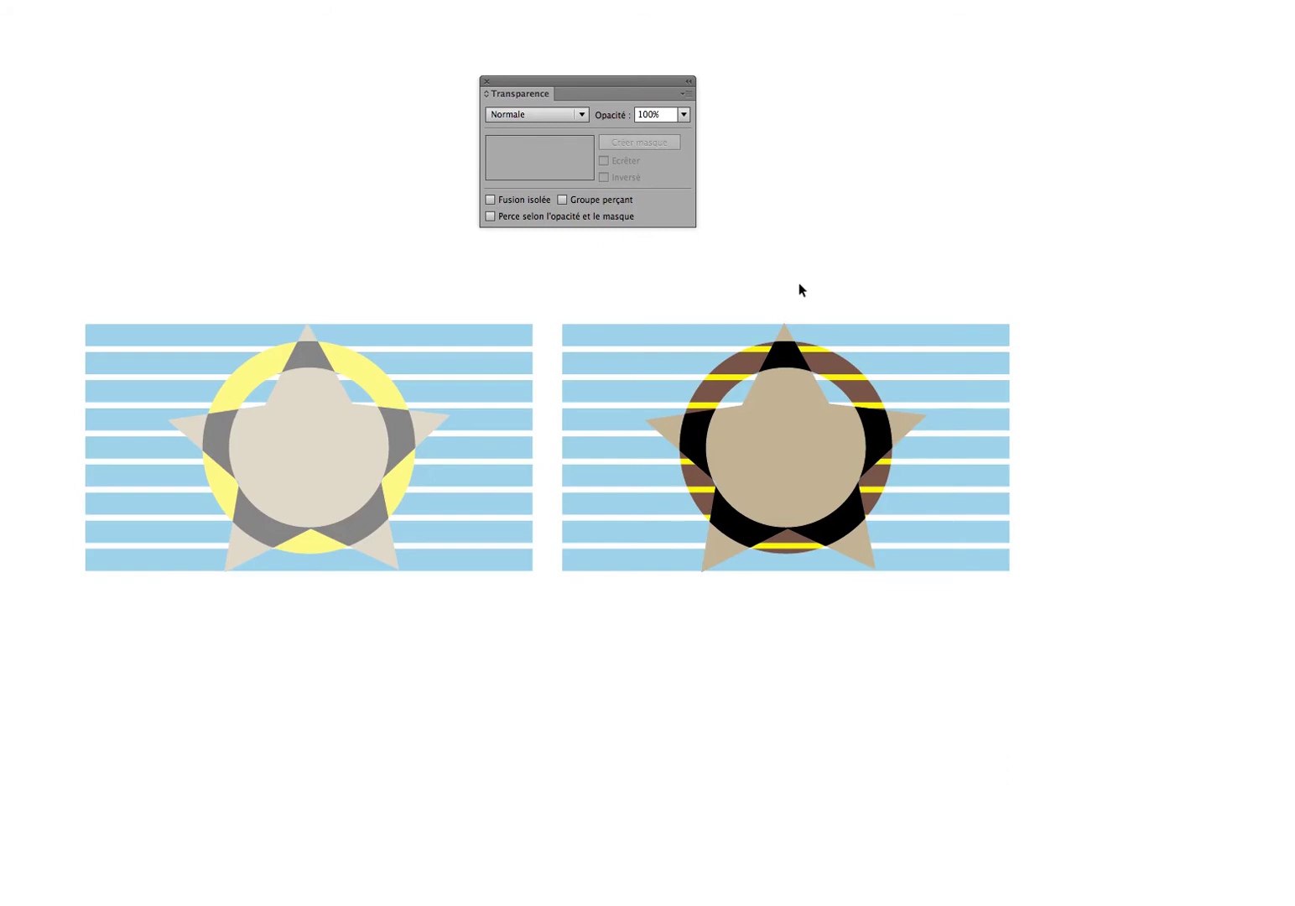
click(780, 398)
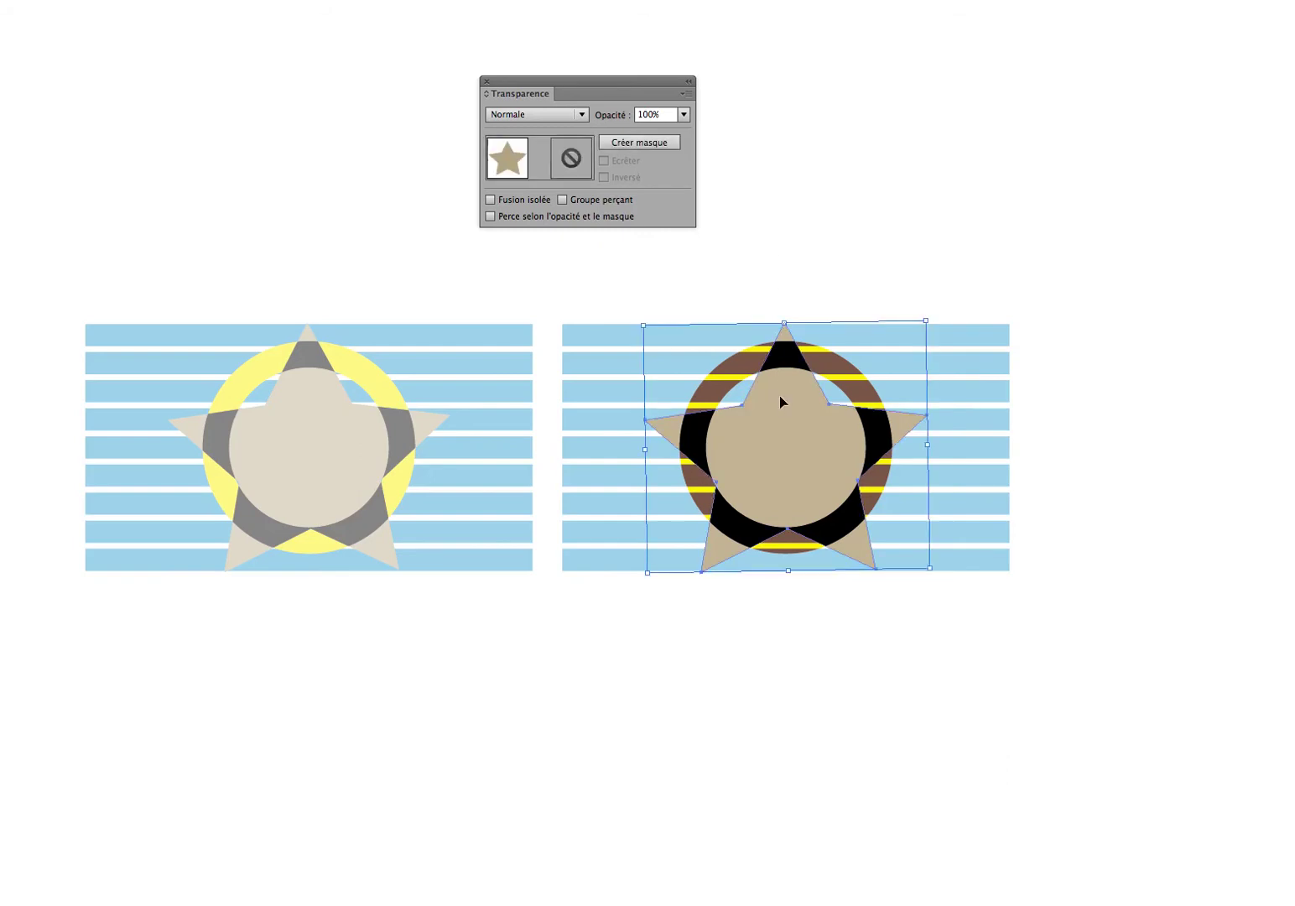
click(581, 115)
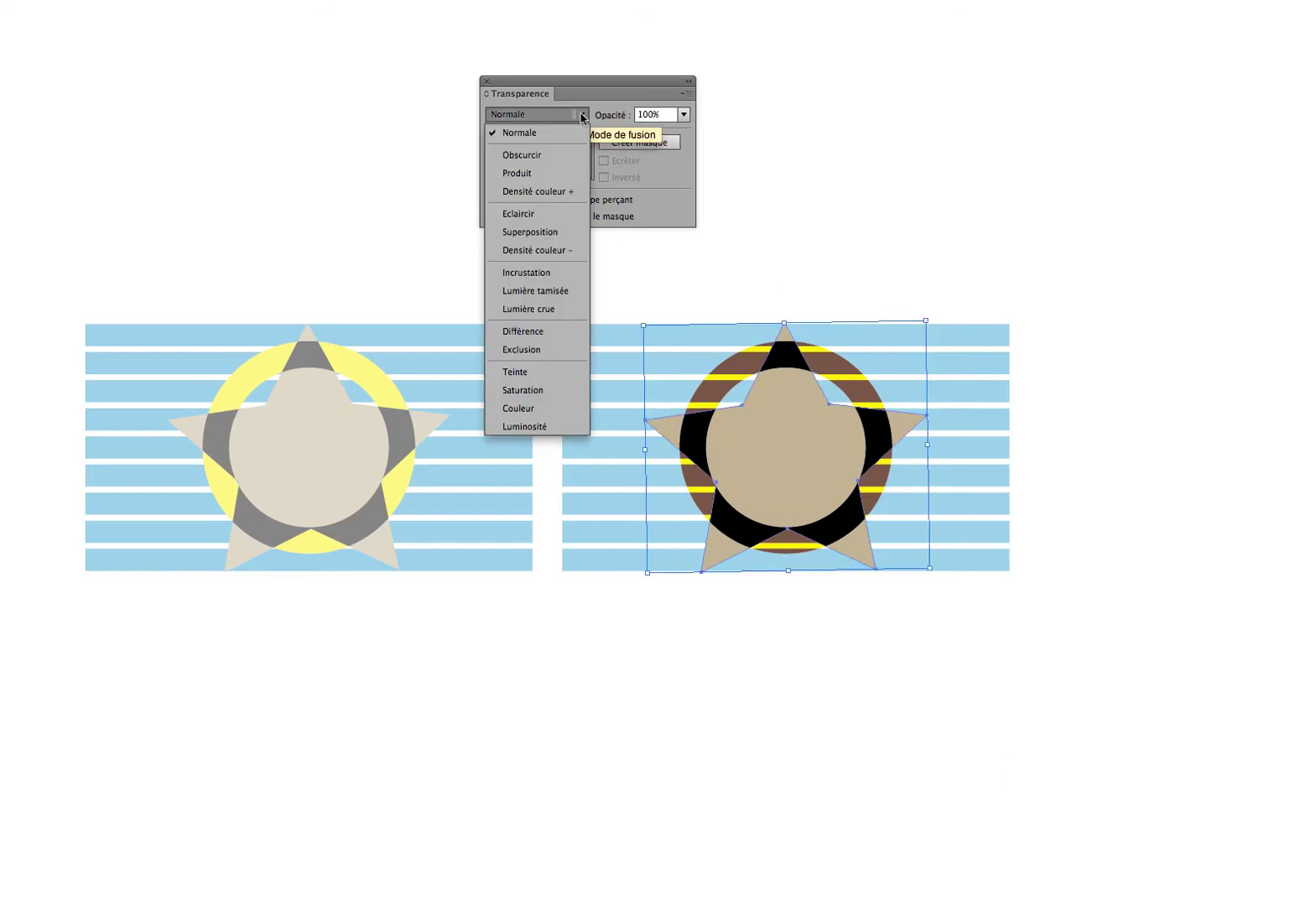
click(550, 173)
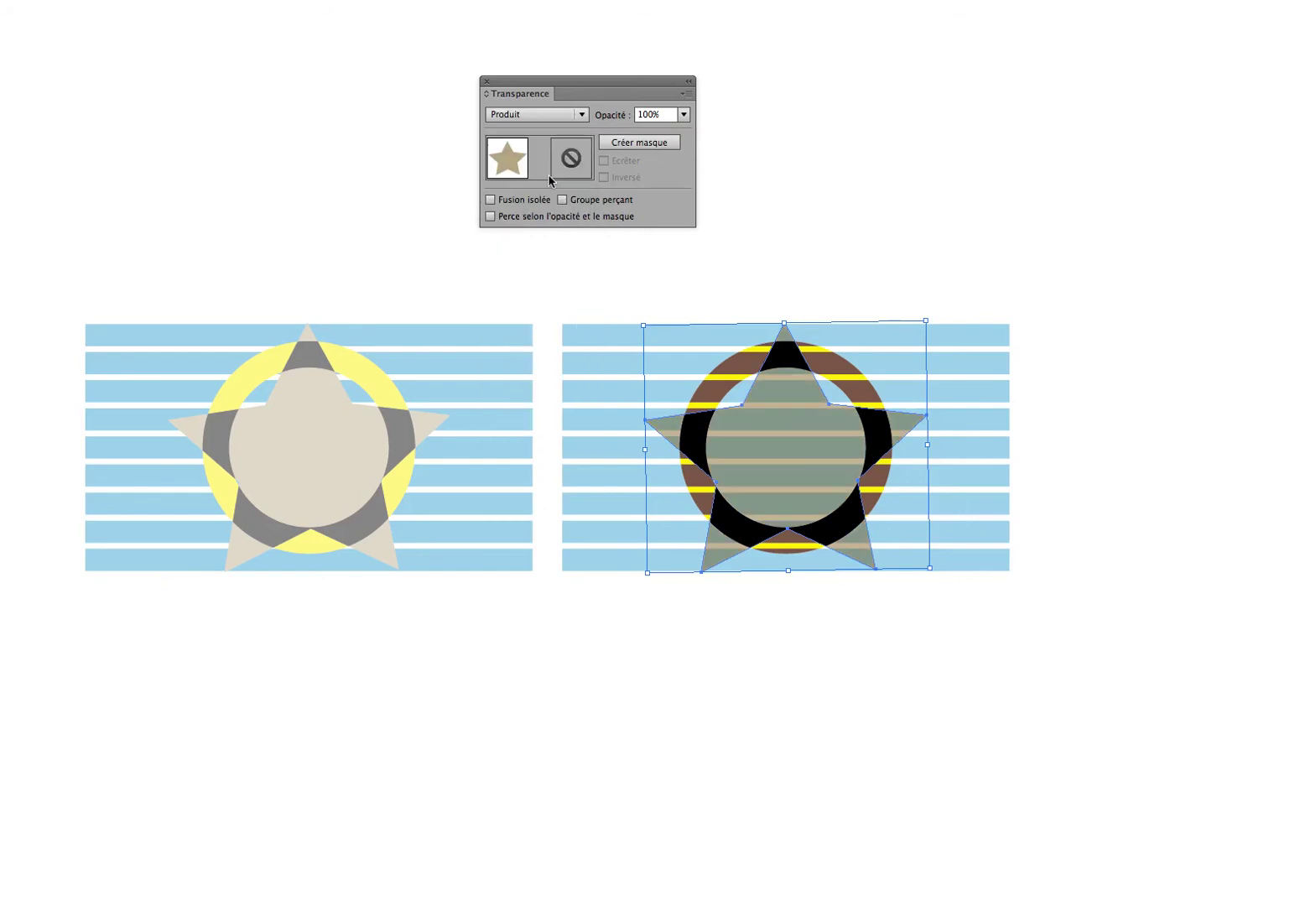
click(765, 191)
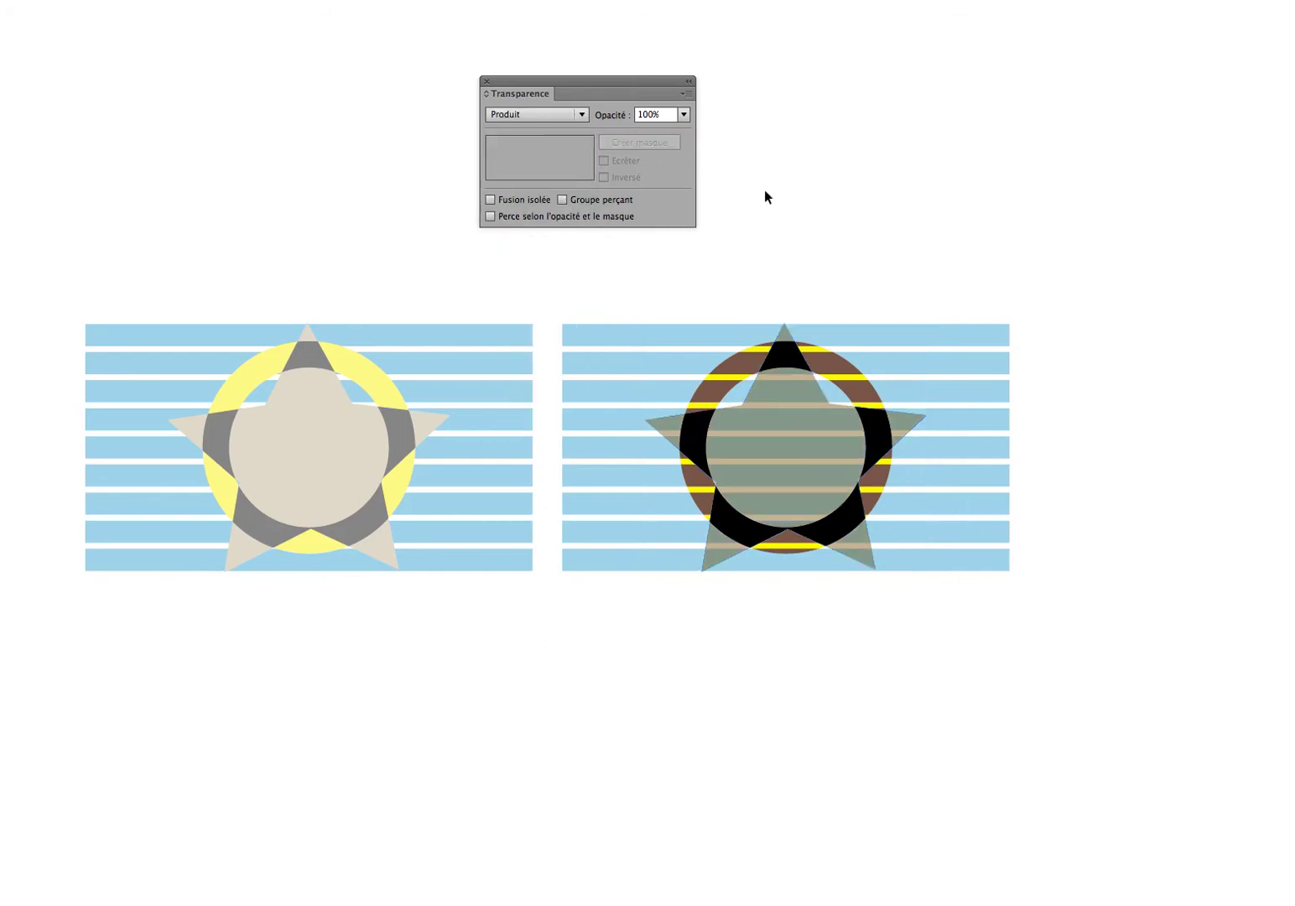
Compare the ring's and star's blend modes and move the Transparence panel closer to the artwork
click(823, 349)
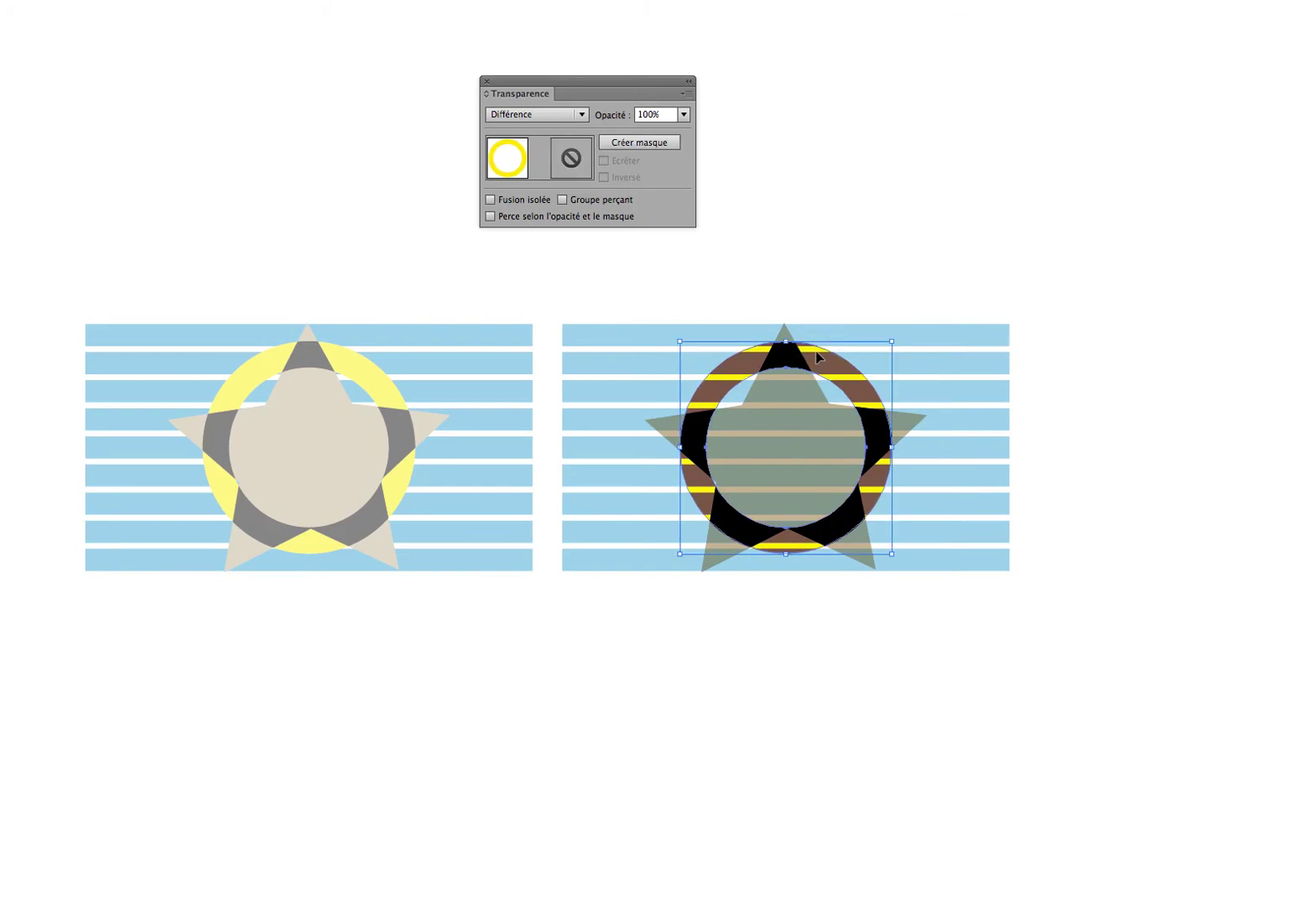
click(792, 401)
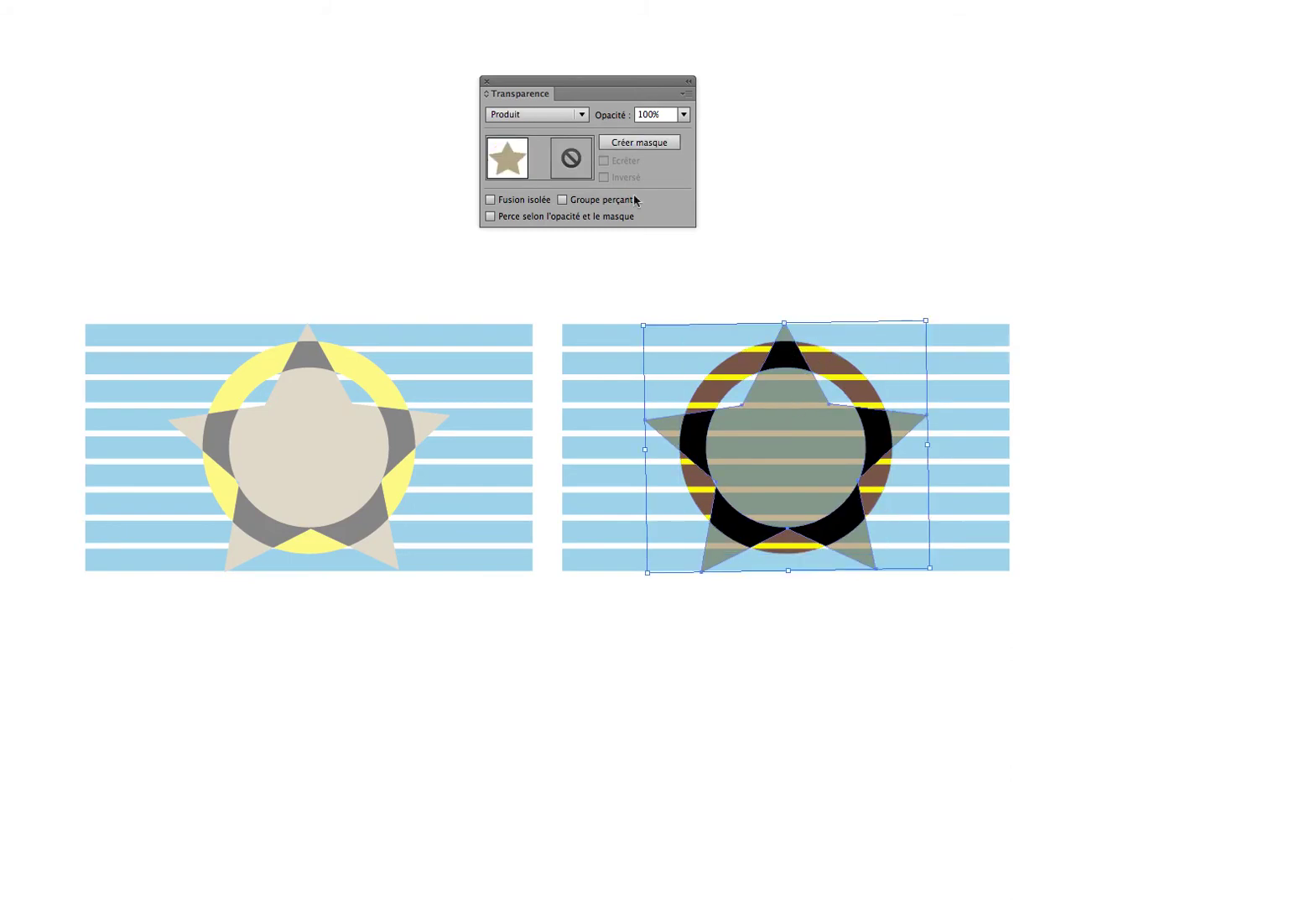
drag(594, 89, 704, 158)
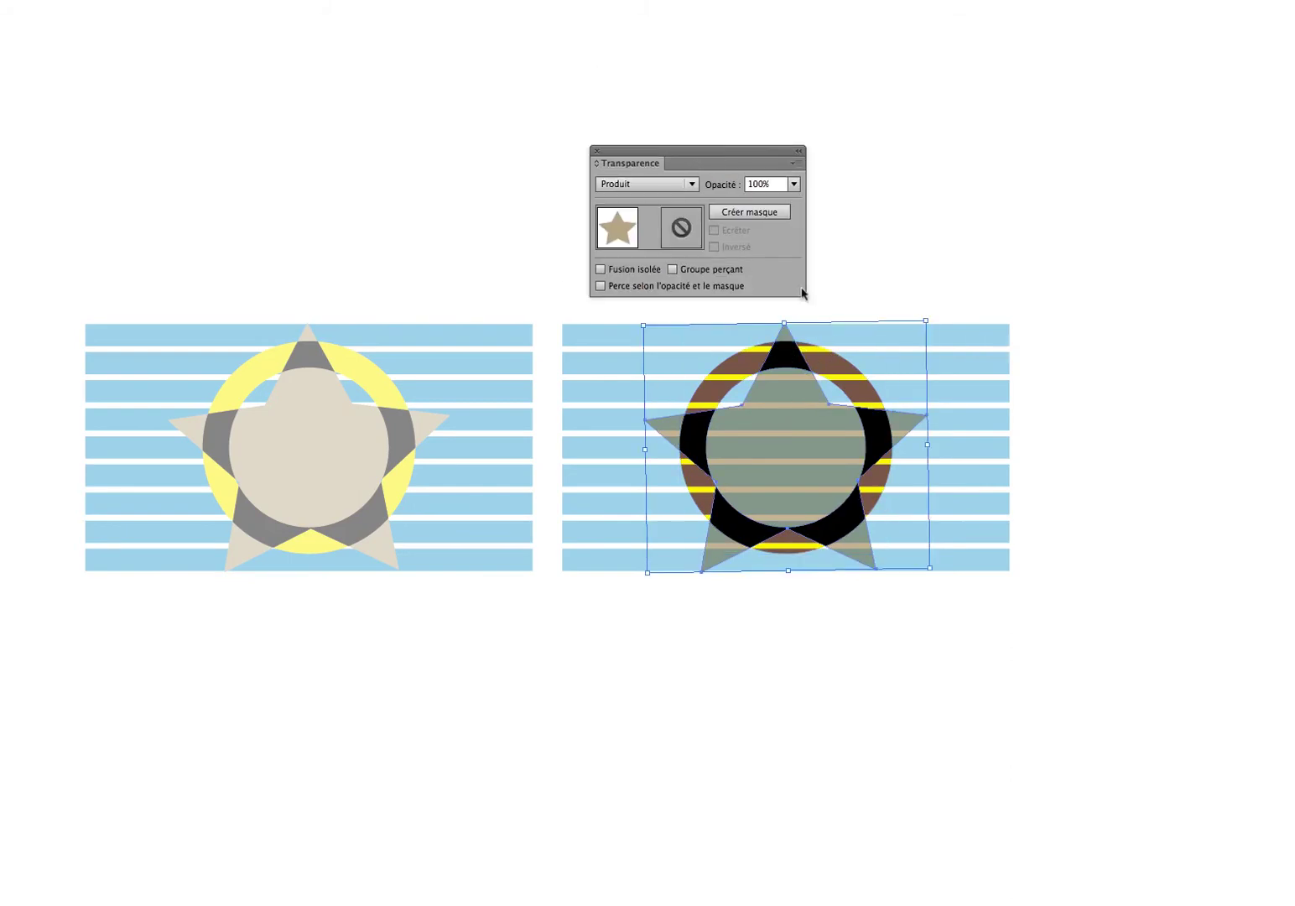
click(839, 365)
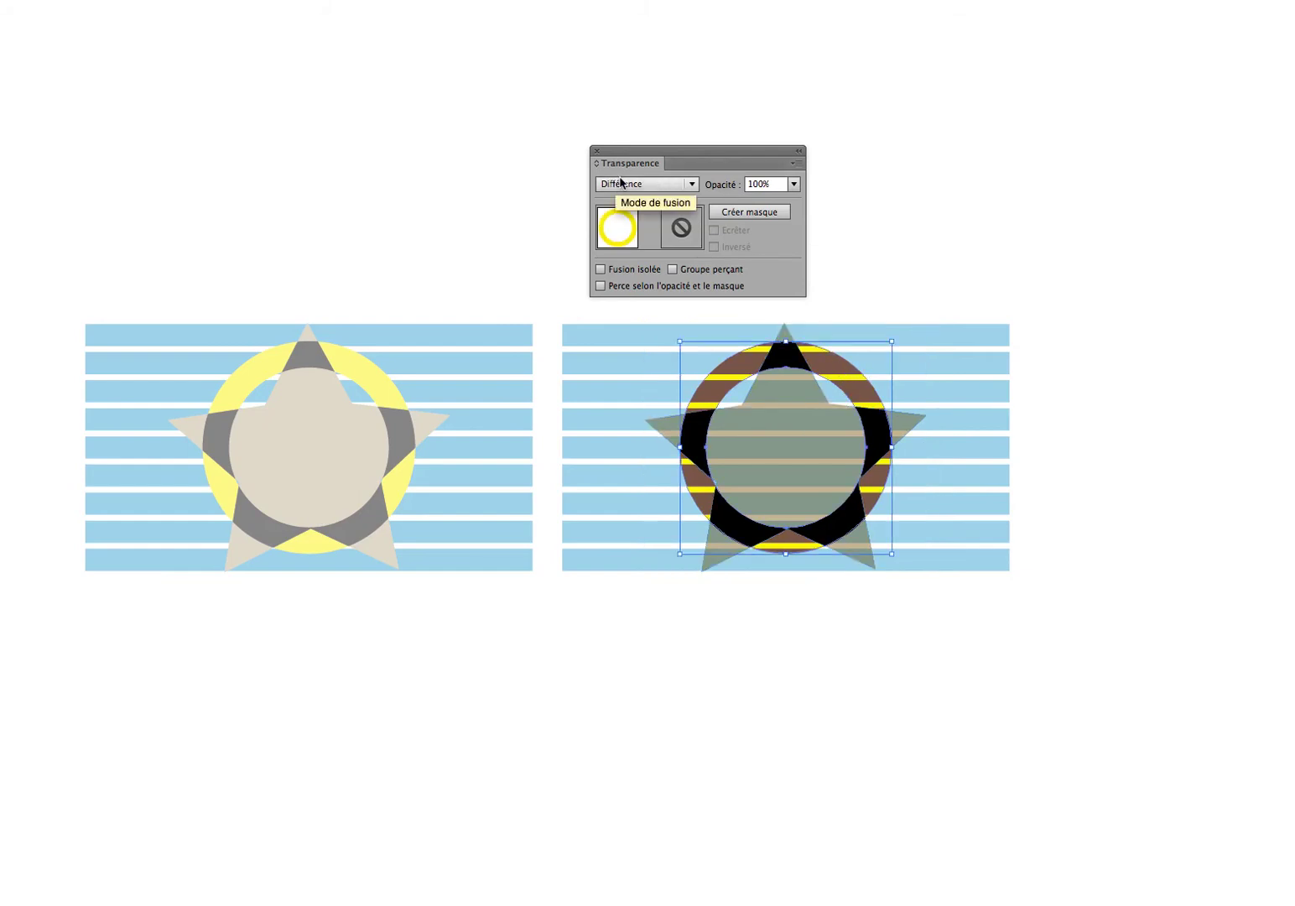
click(893, 258)
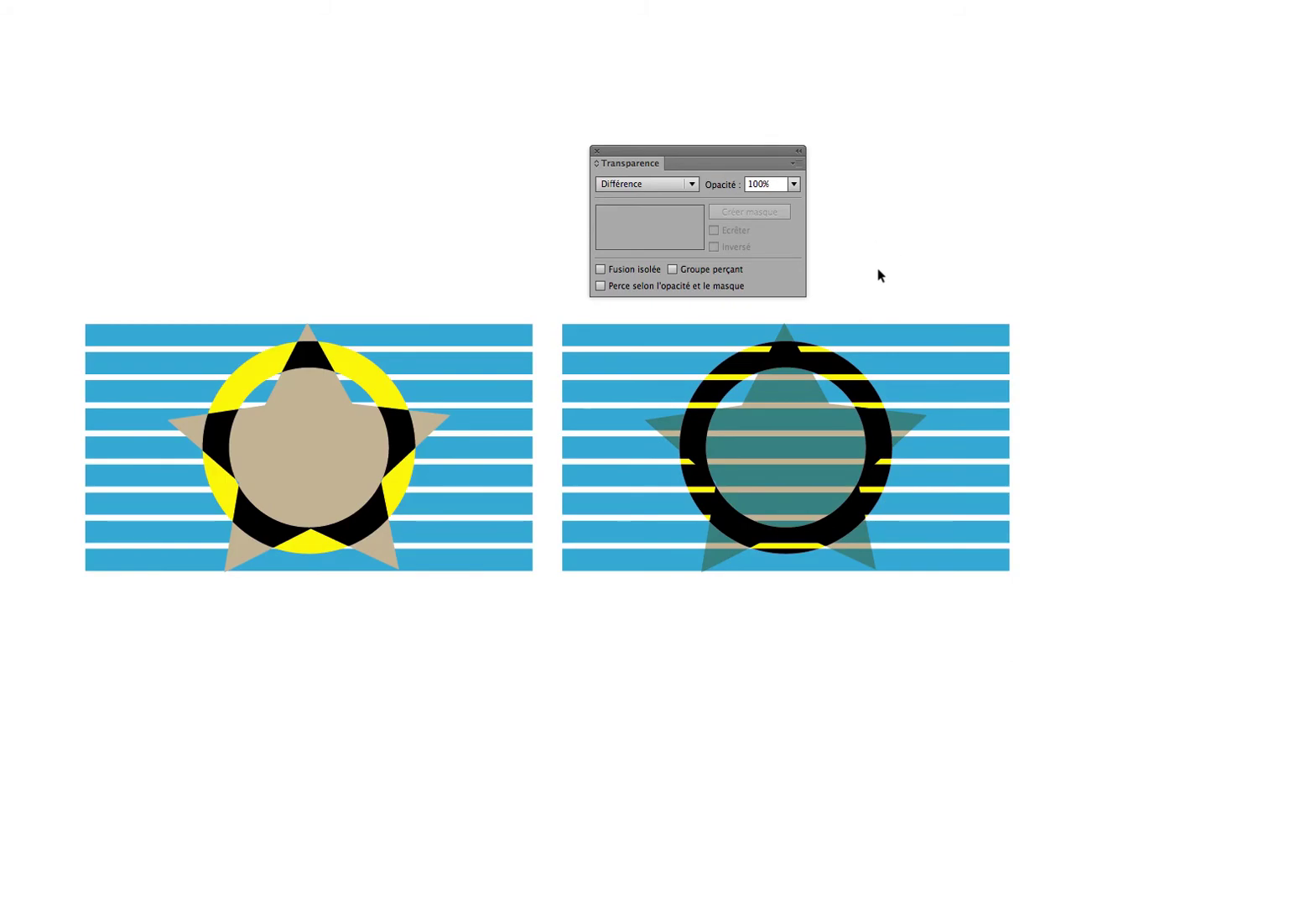
Try moving the right star-and-ring group up and right, then undo the move
click(808, 359)
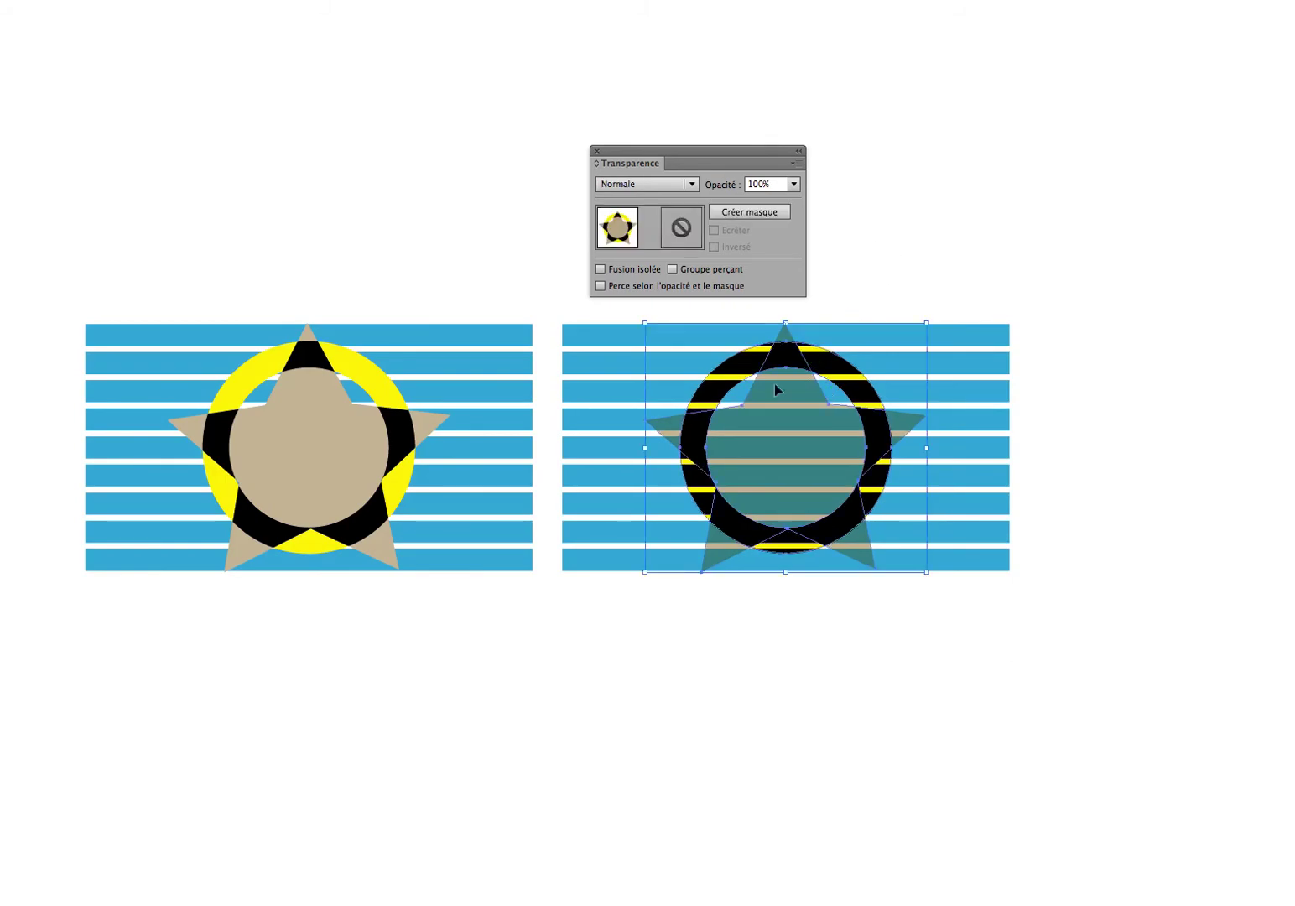
drag(800, 398, 902, 350)
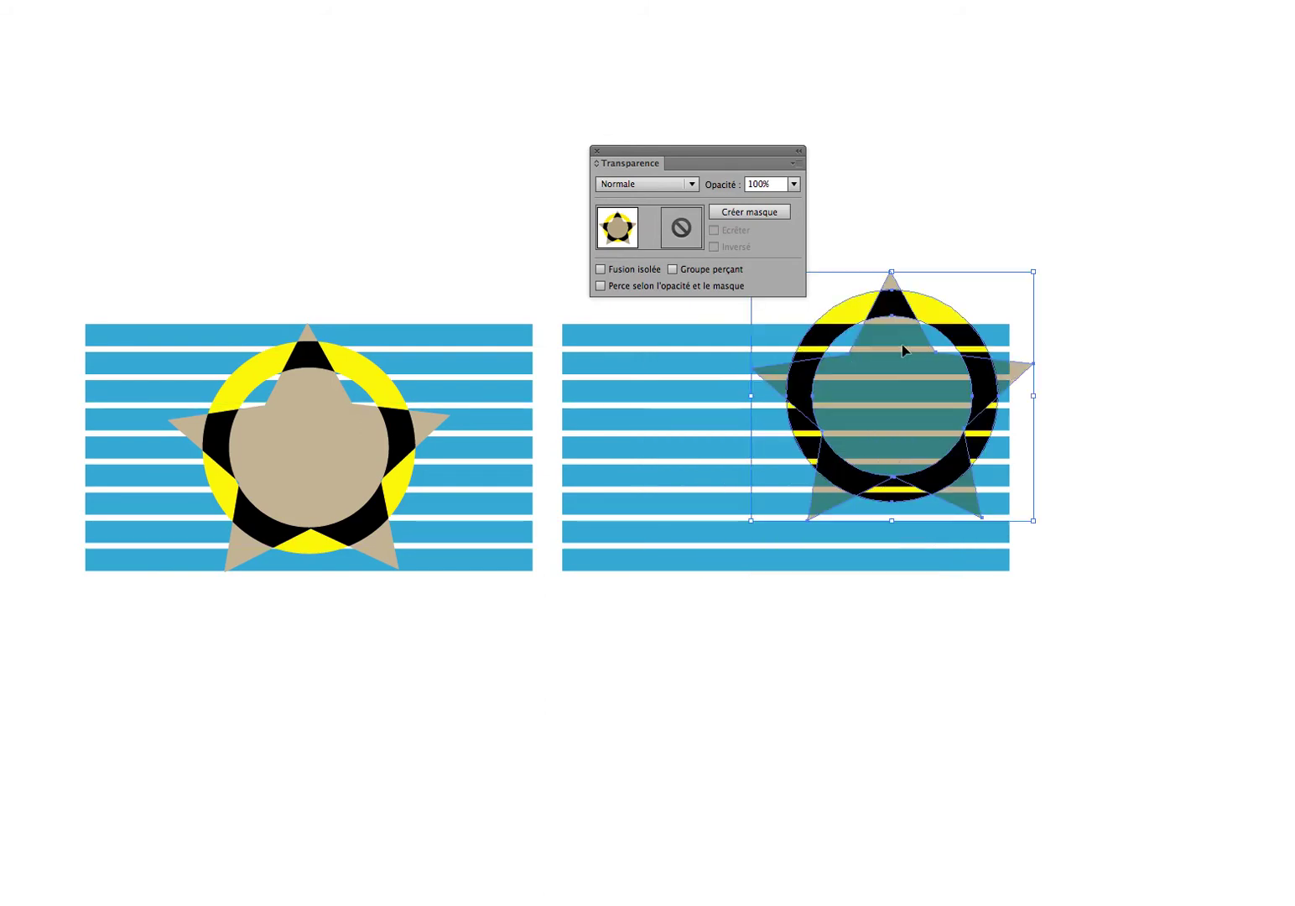
key(ctrl+z)
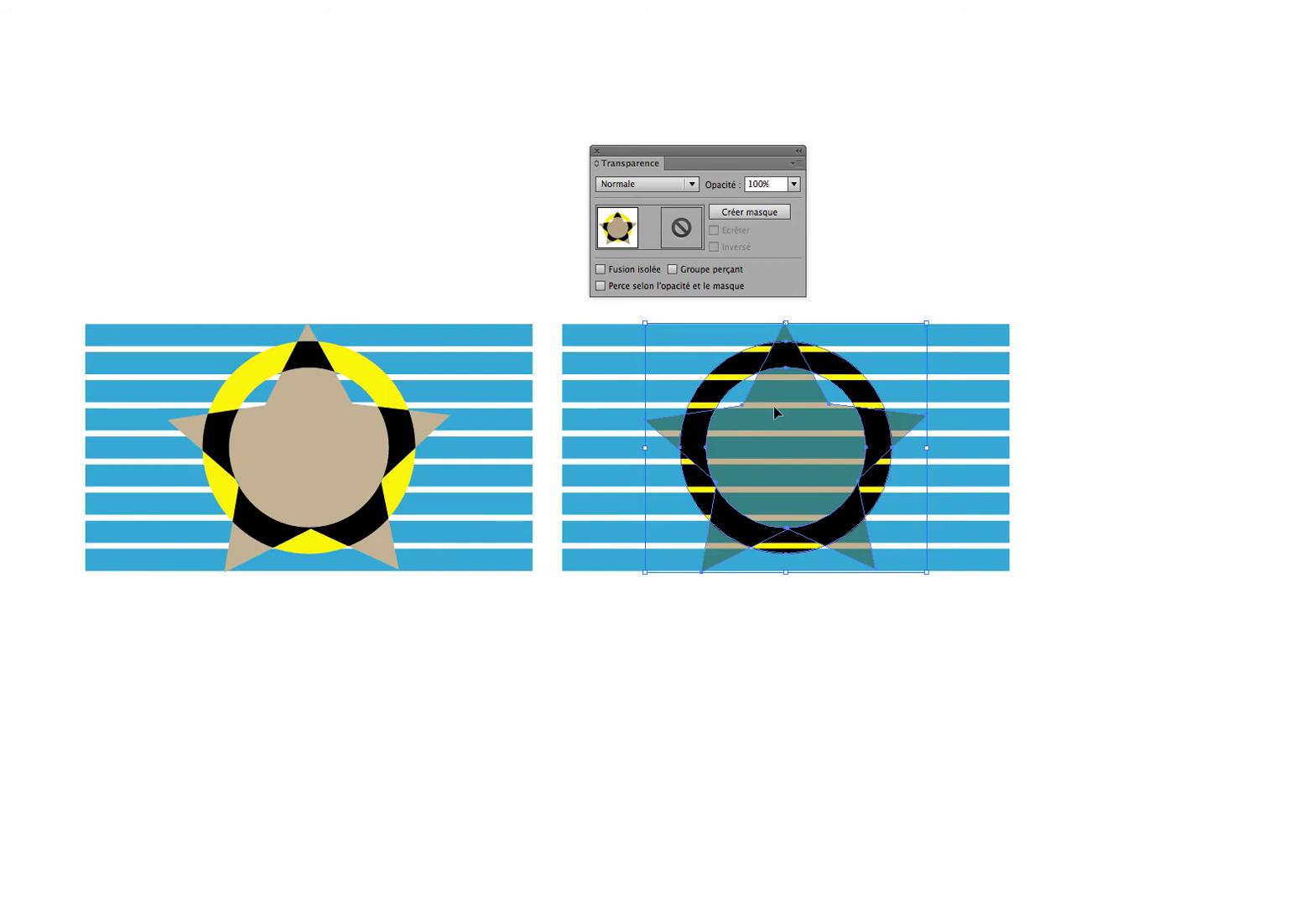
click(969, 298)
Turn on Fusion isolée for the right star-and-ring group
drag(973, 298, 1058, 631)
click(812, 484)
click(640, 271)
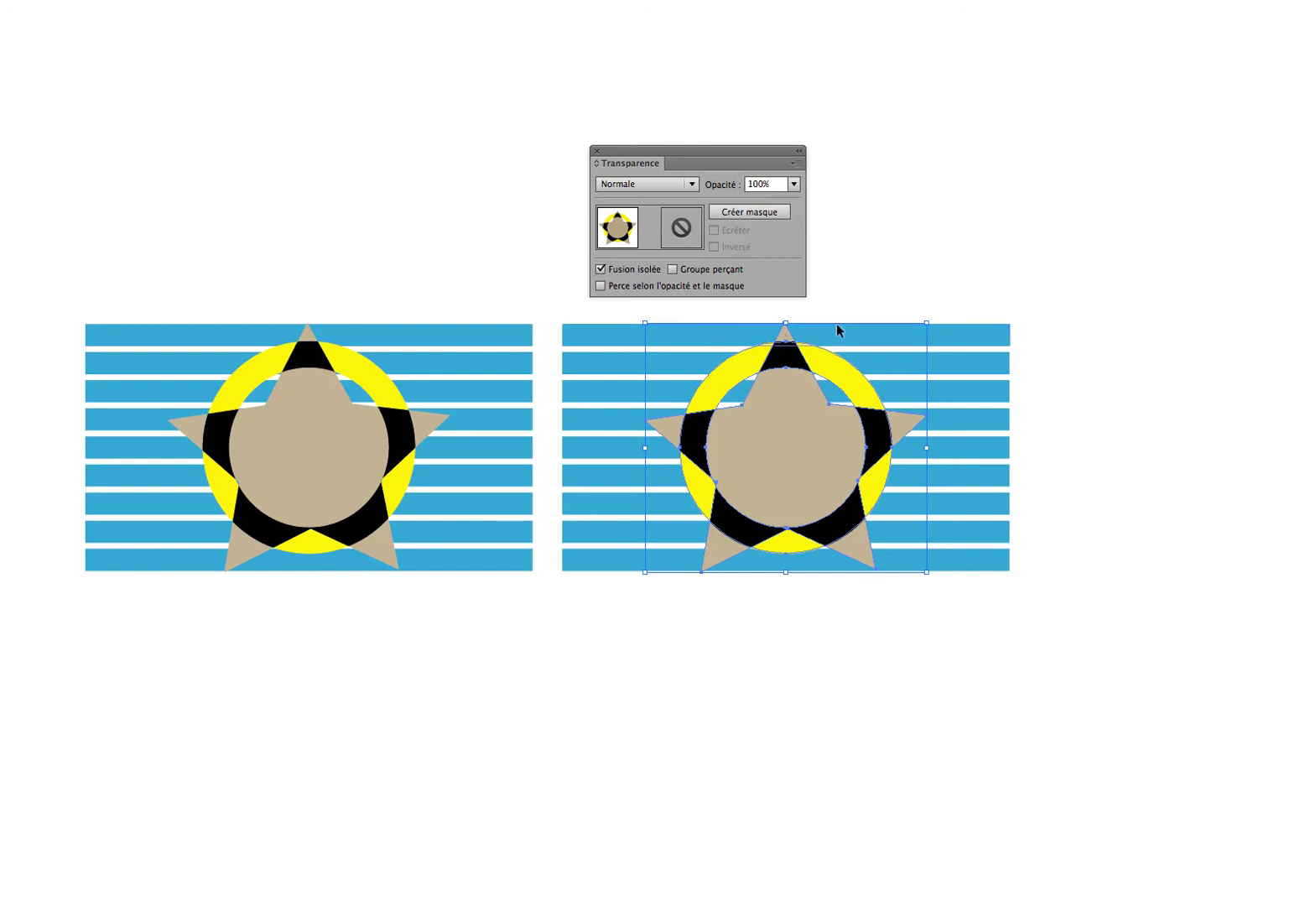
click(887, 307)
Select the star and try the Teinte blend mode on it
click(805, 393)
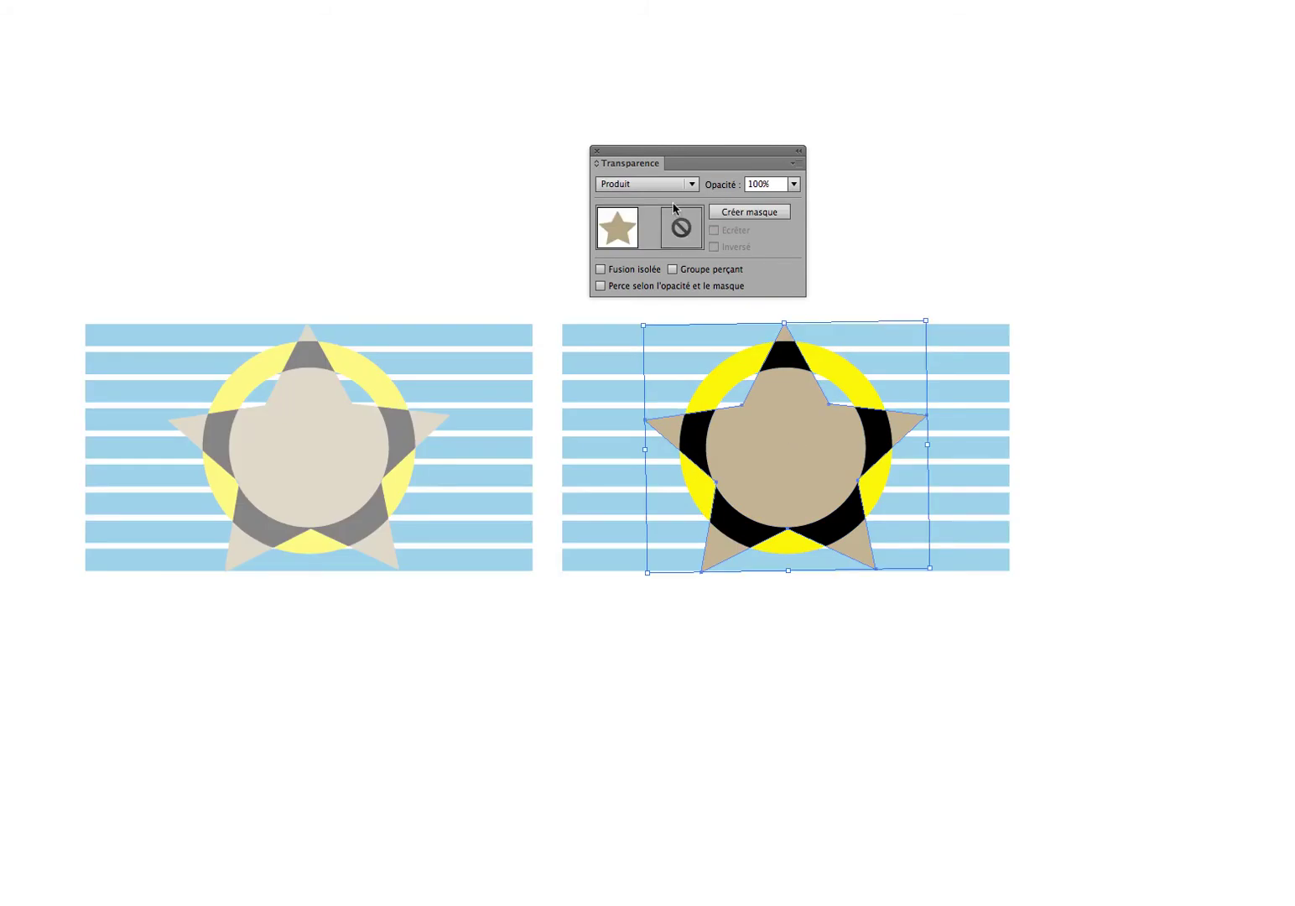
click(684, 186)
click(635, 440)
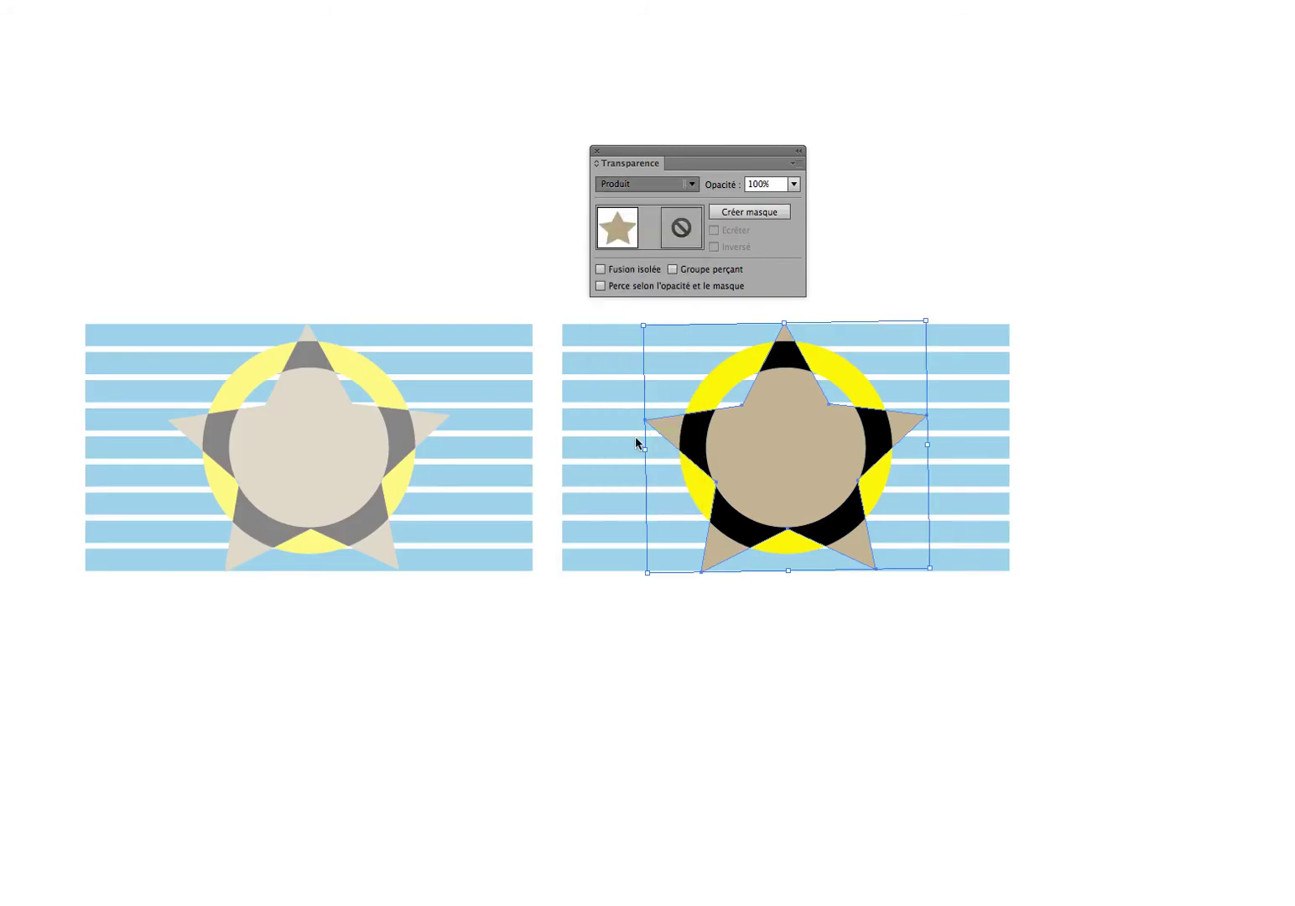
Switch the right star to Couleur blending, then compare it with the ring and deselect
click(686, 184)
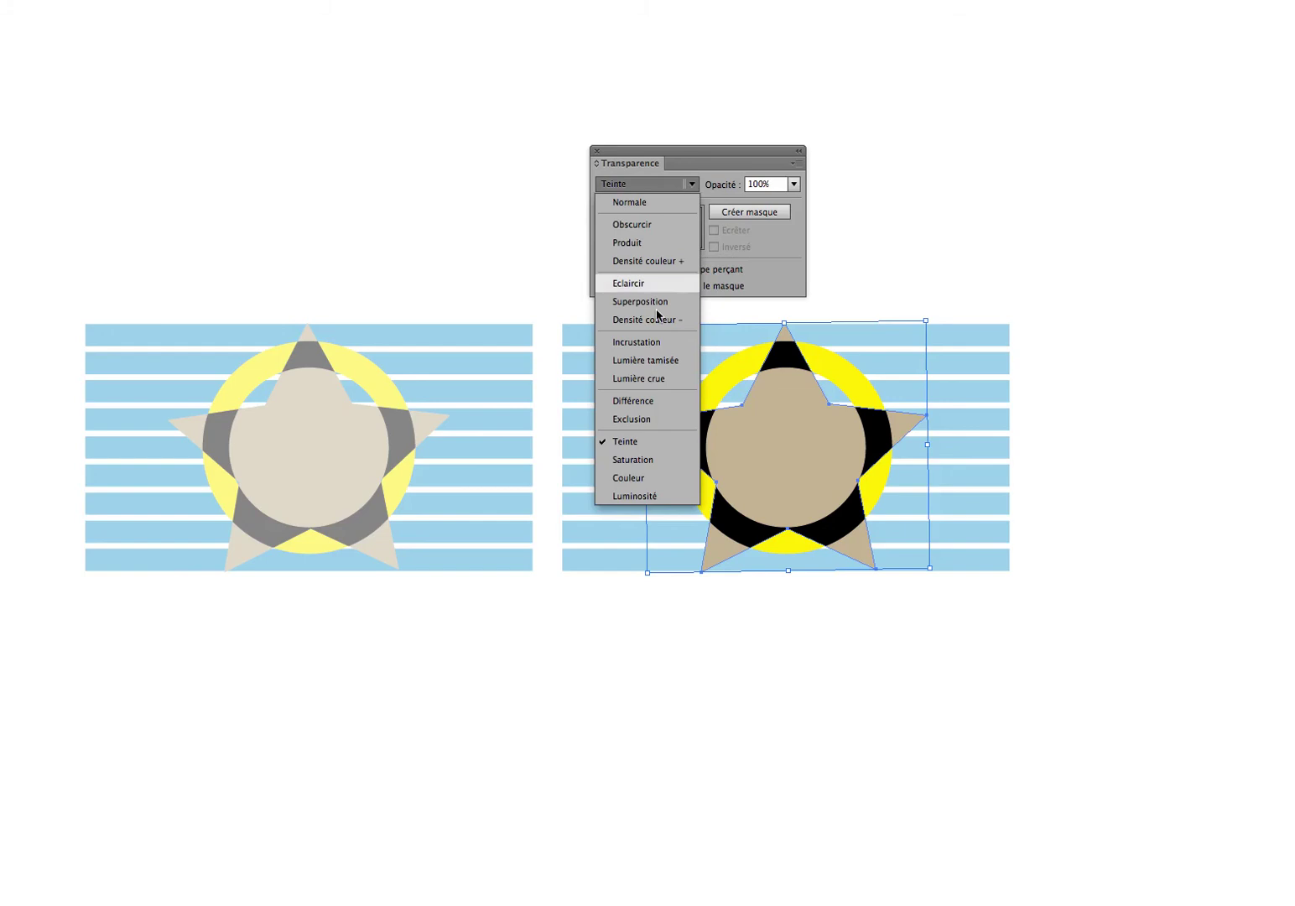
click(659, 478)
click(887, 291)
click(840, 357)
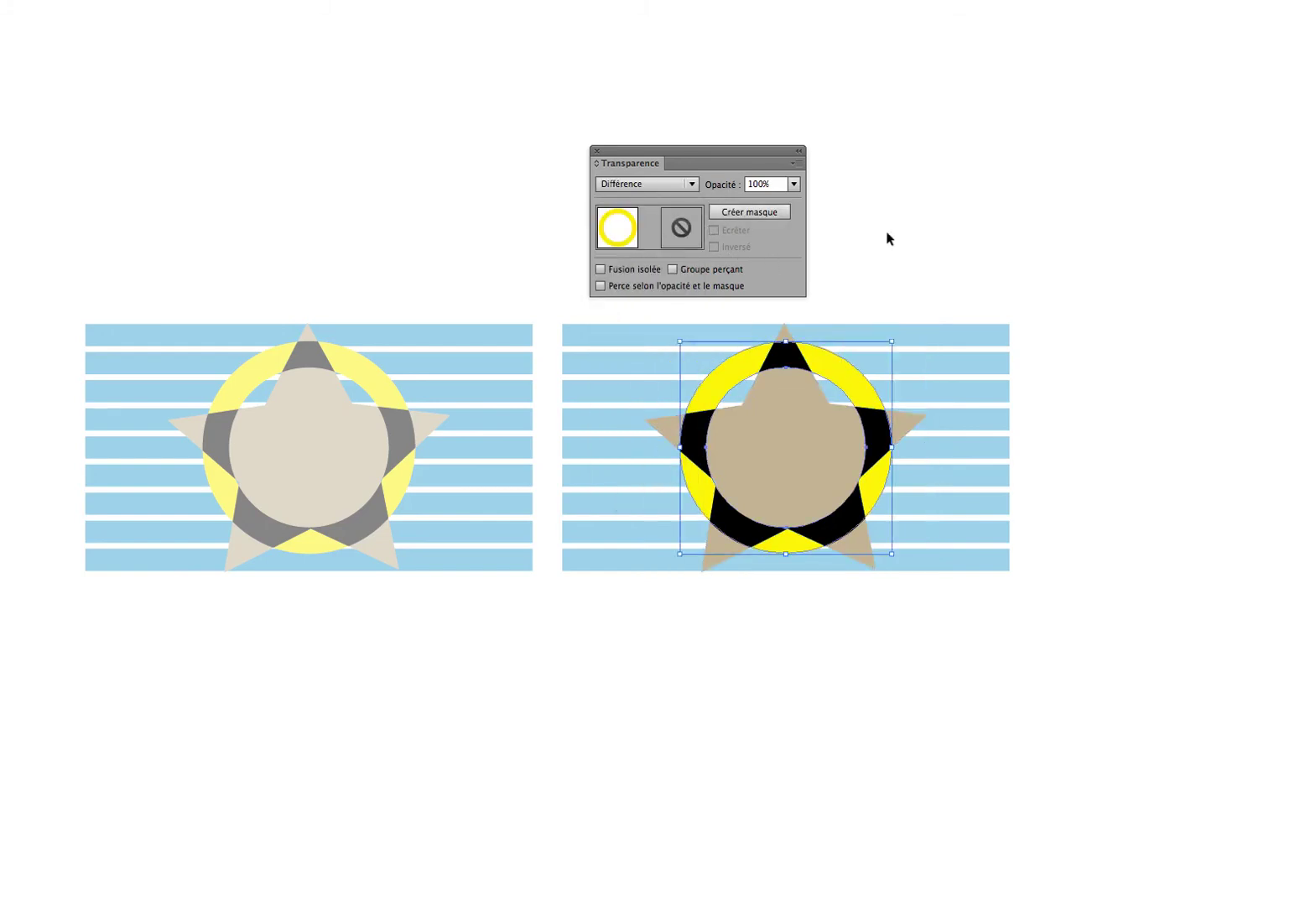
click(796, 405)
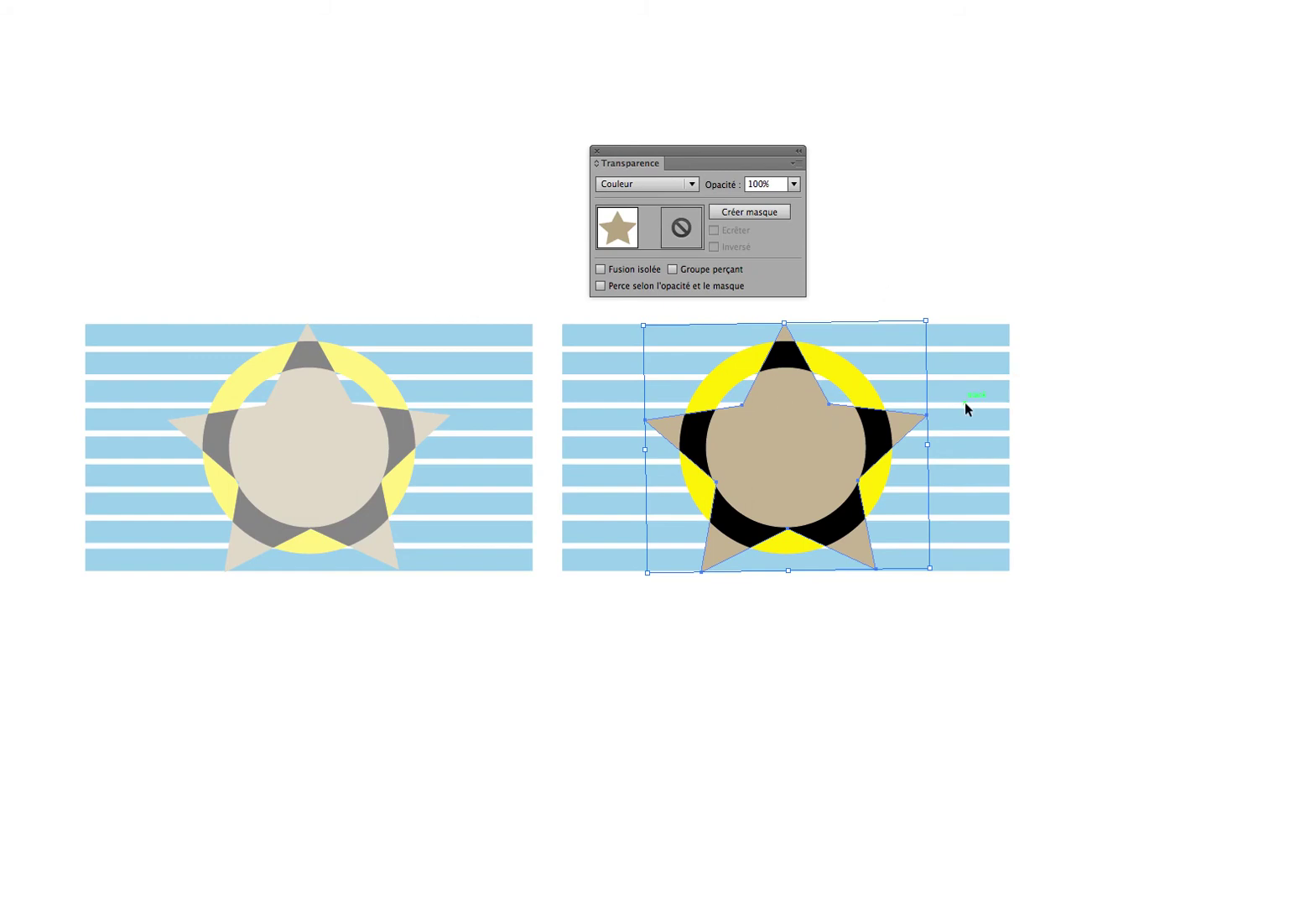
click(1008, 292)
click(770, 419)
click(881, 272)
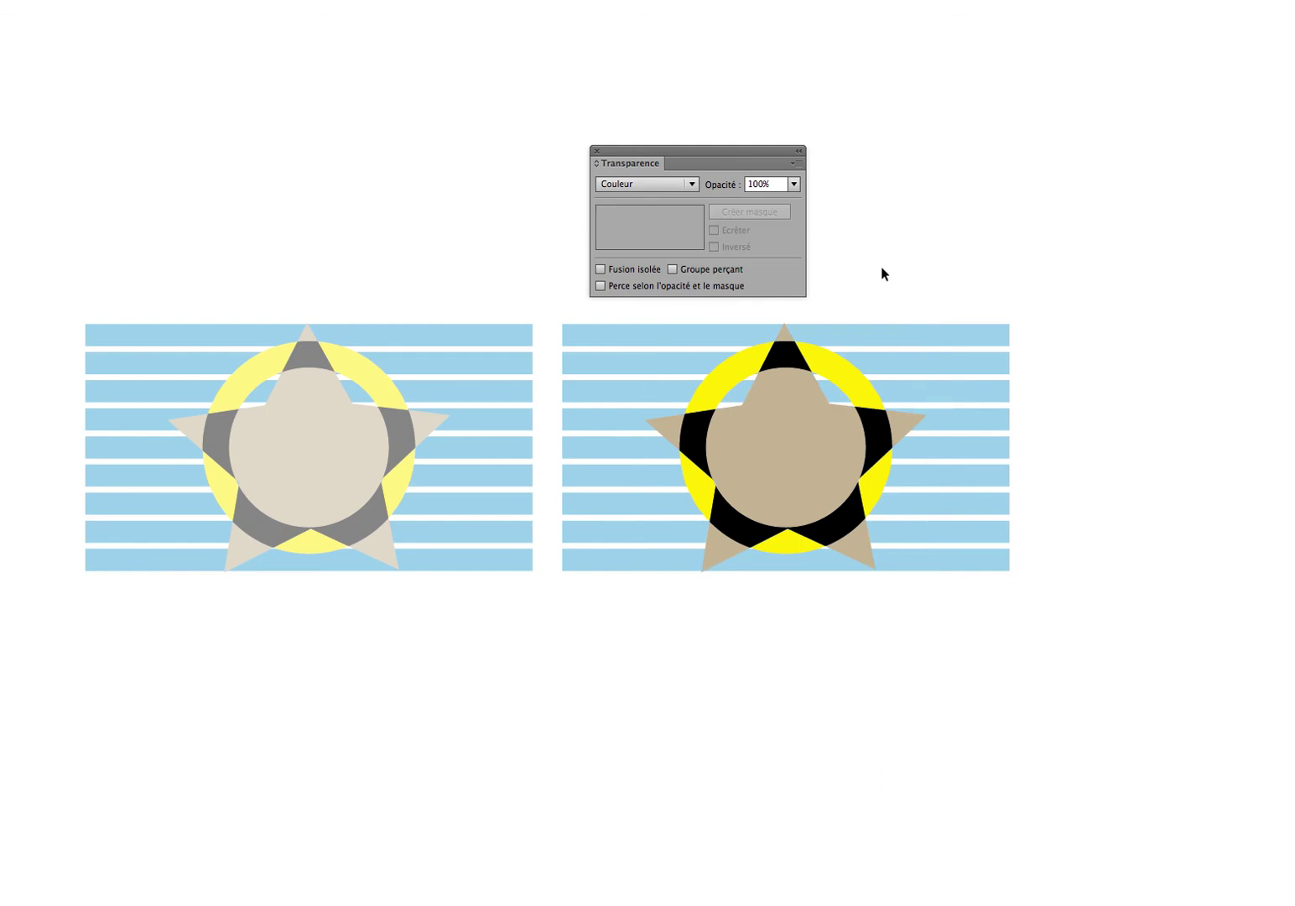
Try Couleur, Saturation and Teinte blending on the right yellow ring
click(850, 377)
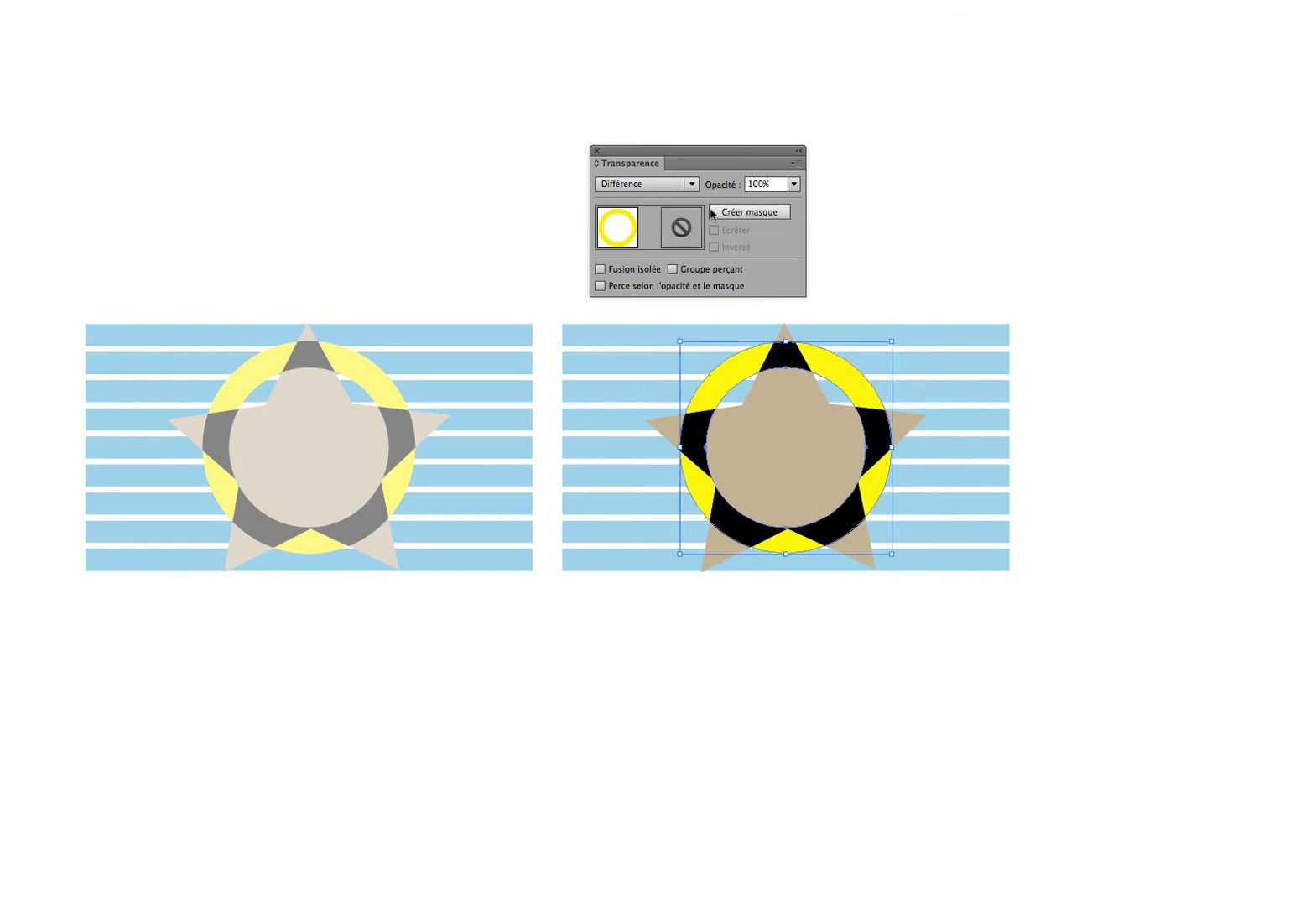
click(691, 184)
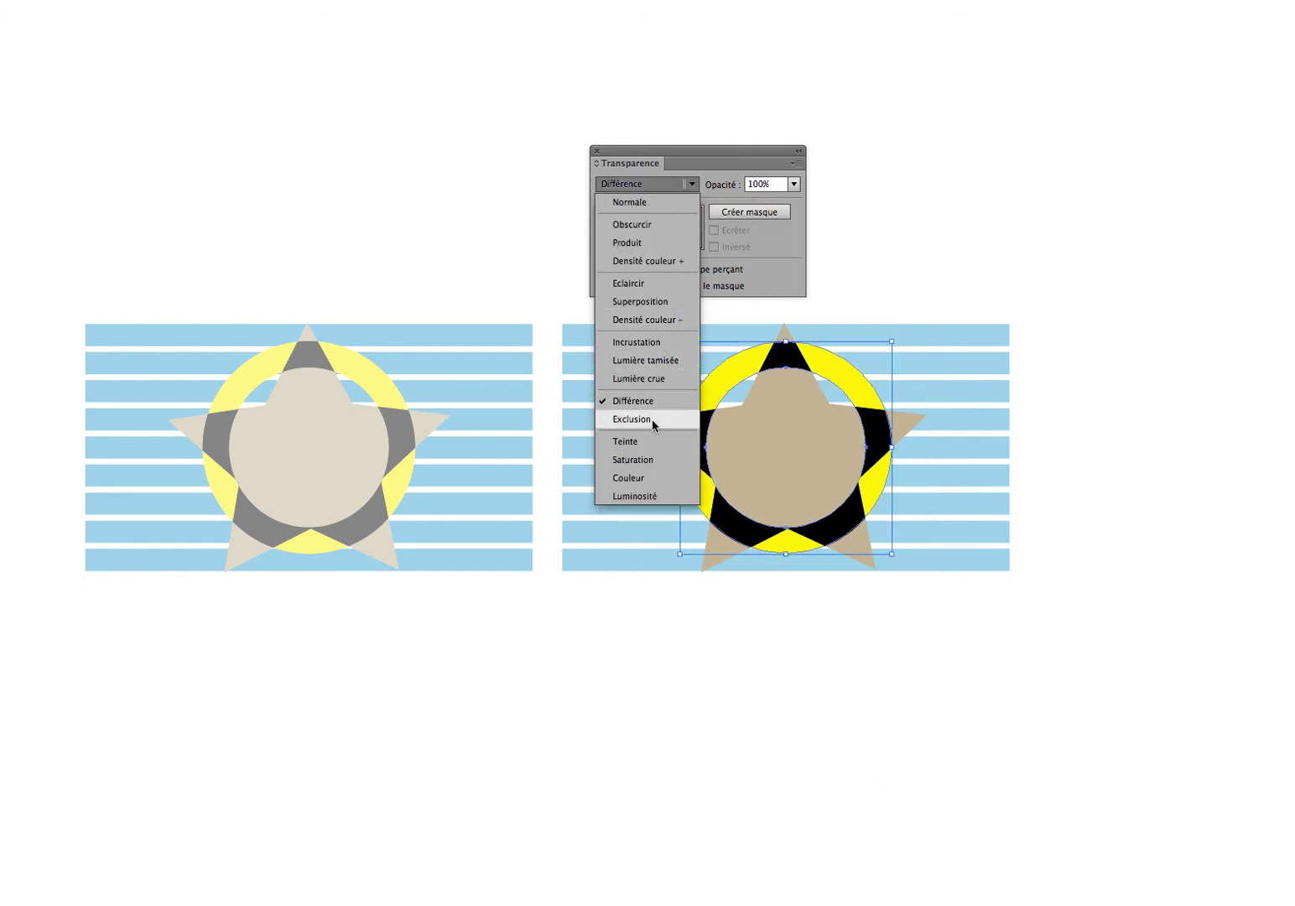
click(654, 478)
click(854, 295)
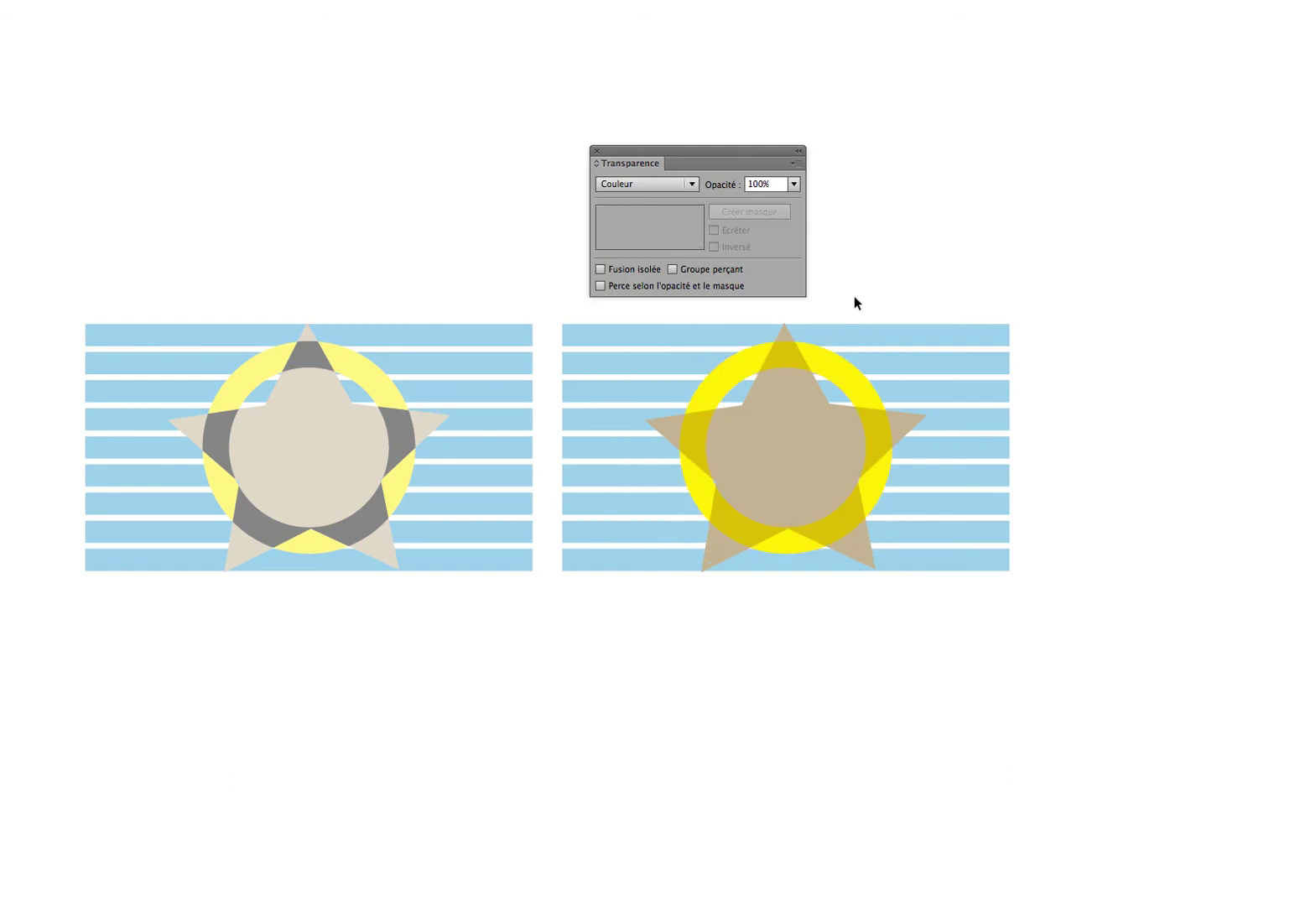
click(835, 369)
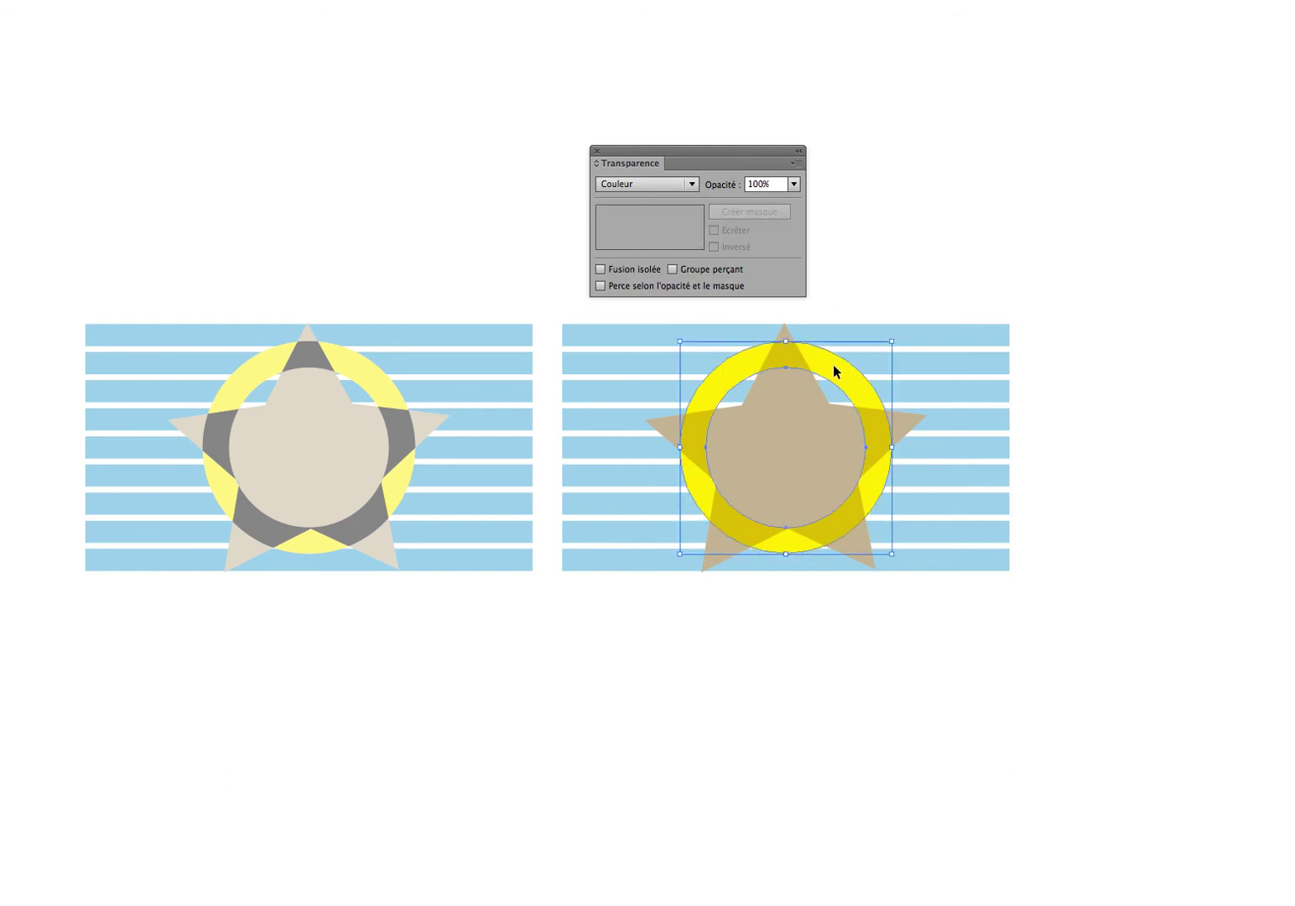
click(692, 185)
click(643, 461)
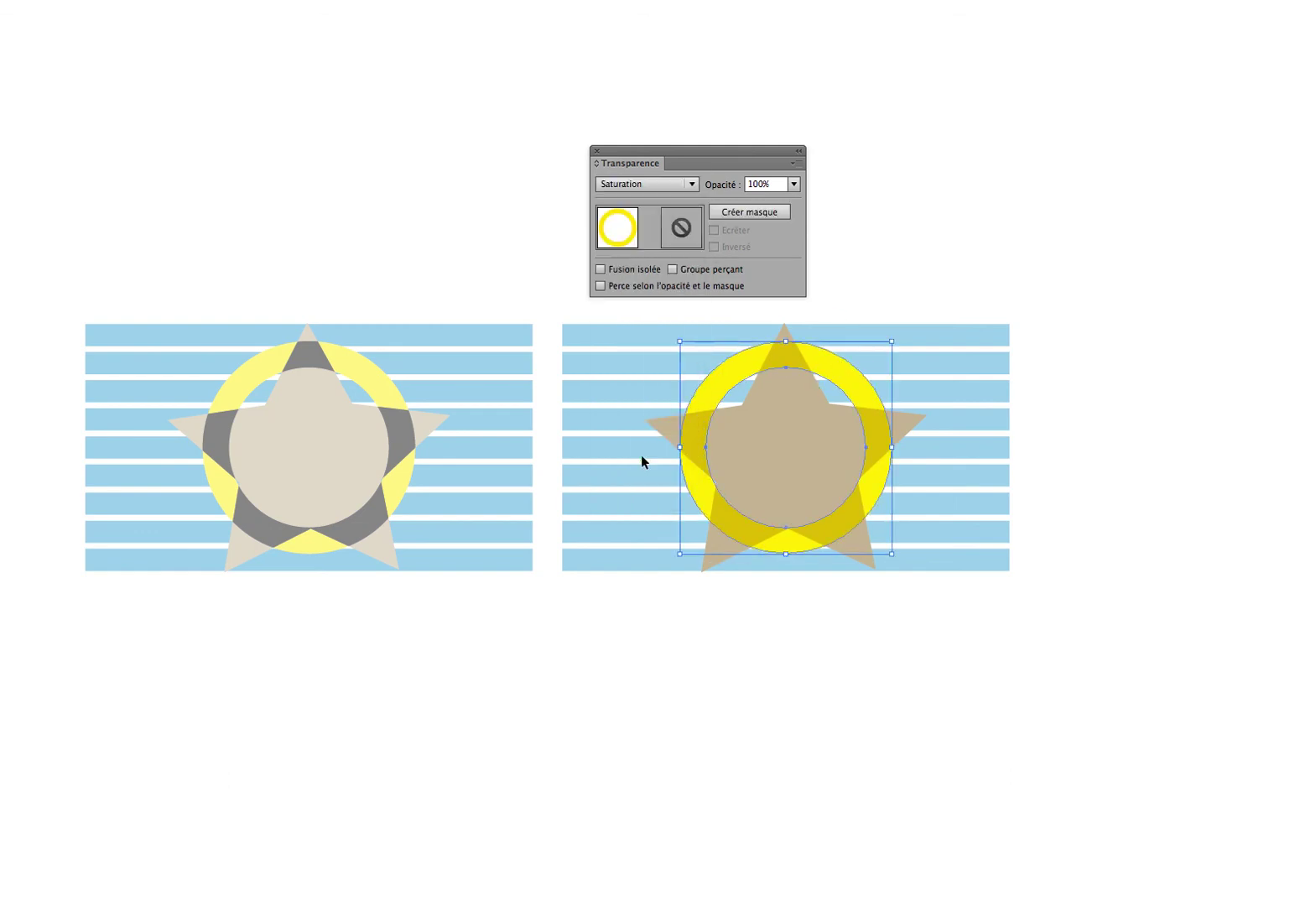
click(692, 183)
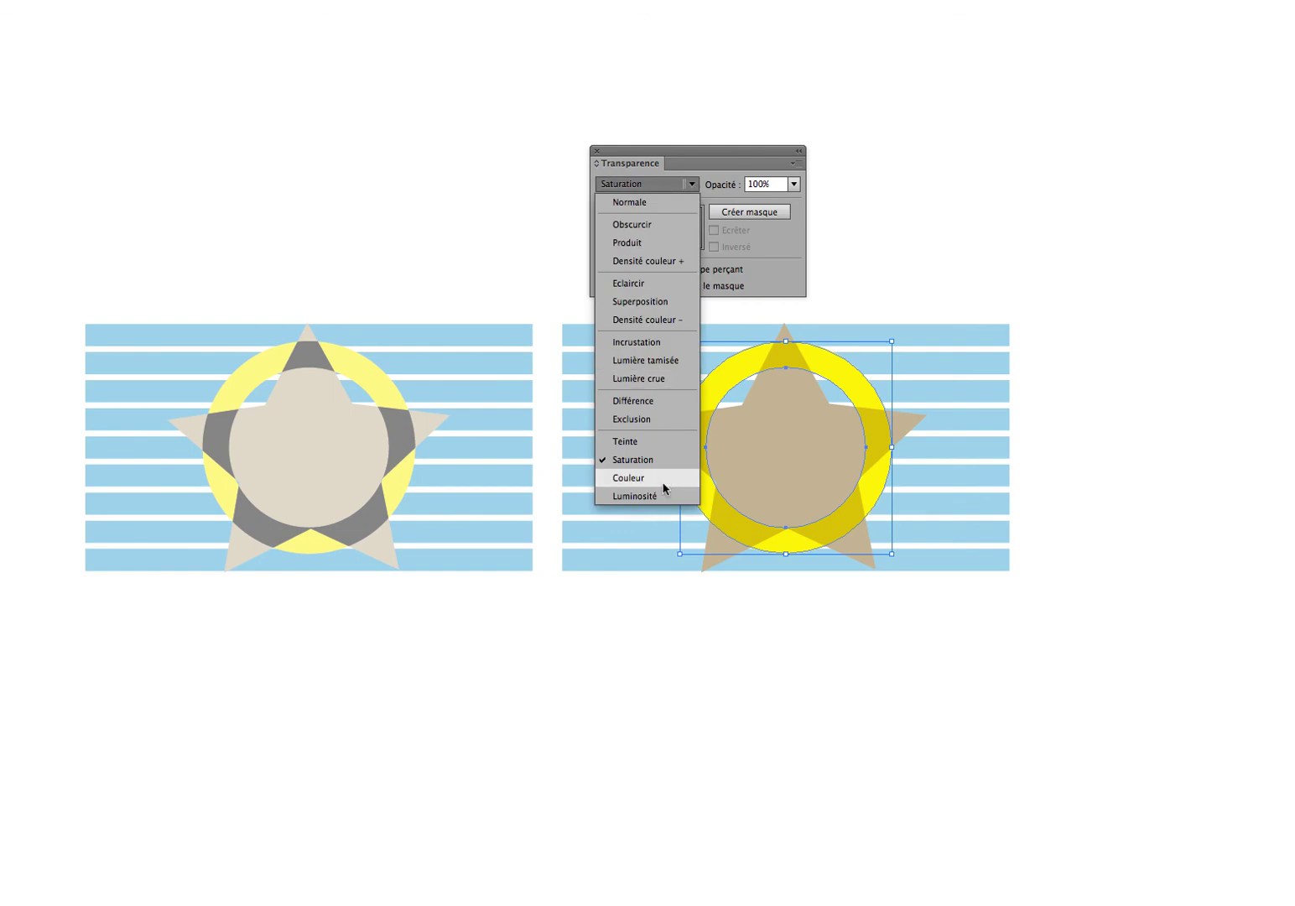
click(656, 445)
click(872, 287)
Try Exclusion, Différence, Lumière crue and Incrustation blending on the ring
click(830, 372)
click(691, 184)
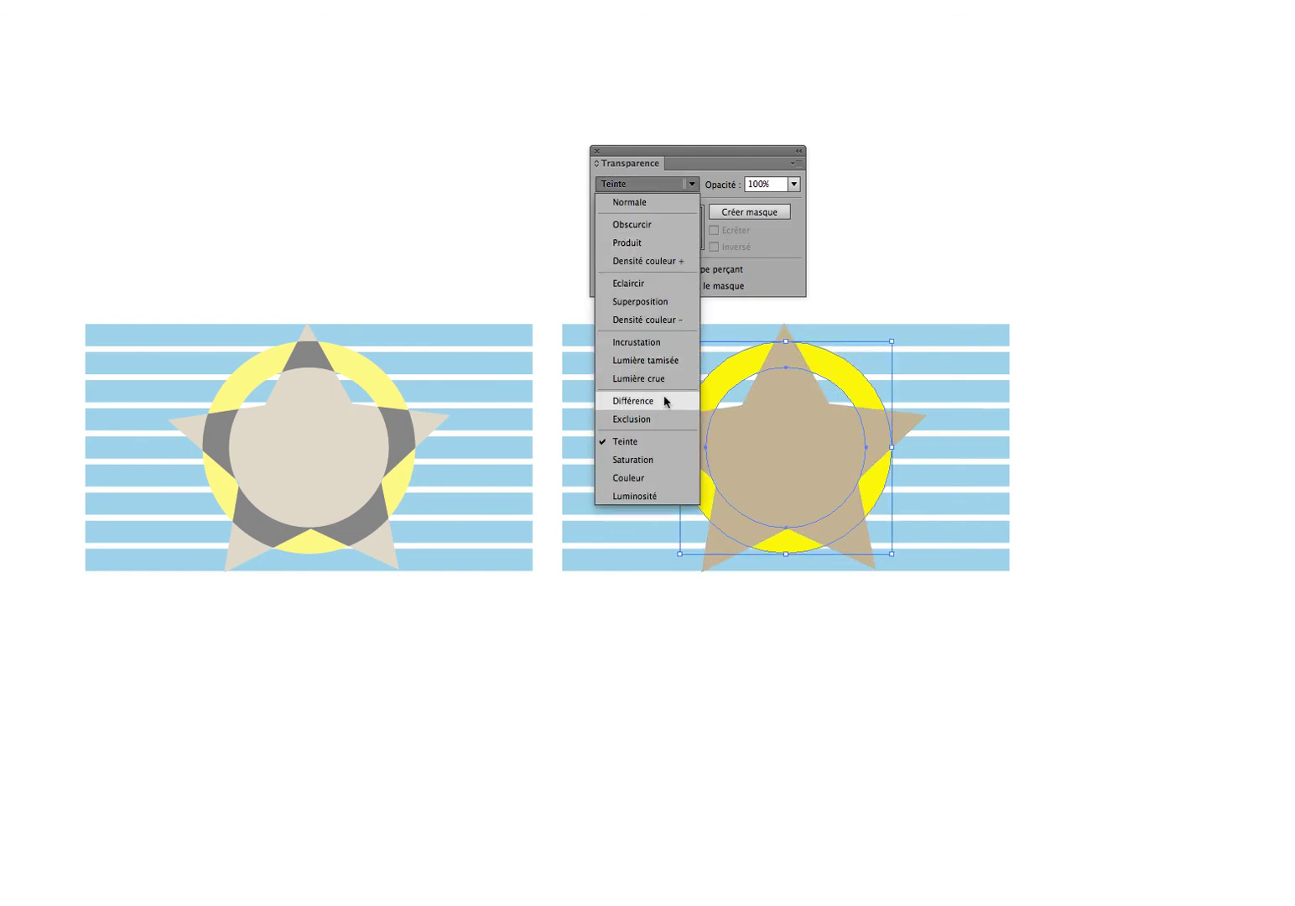
click(661, 419)
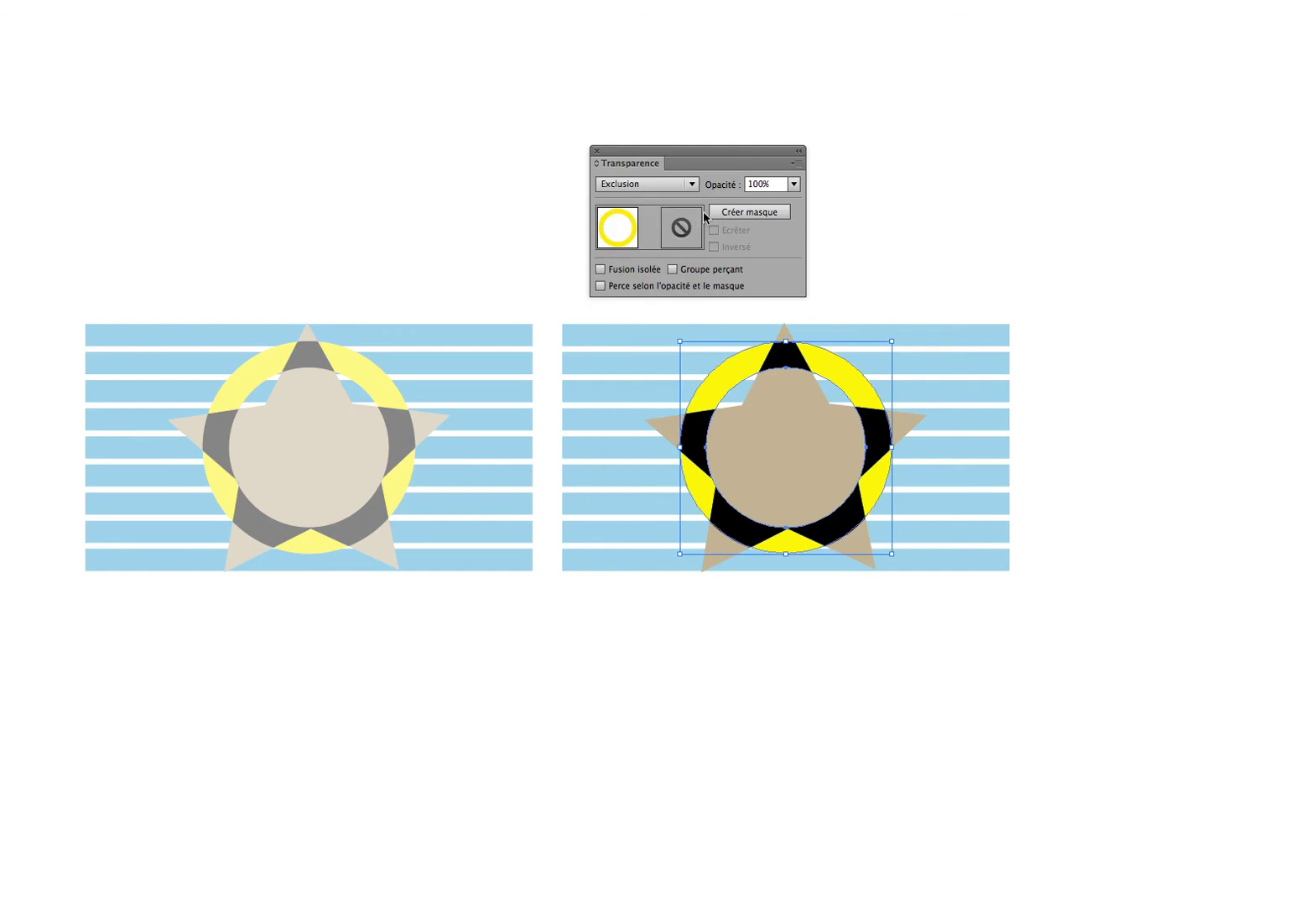
click(693, 183)
click(659, 401)
click(691, 184)
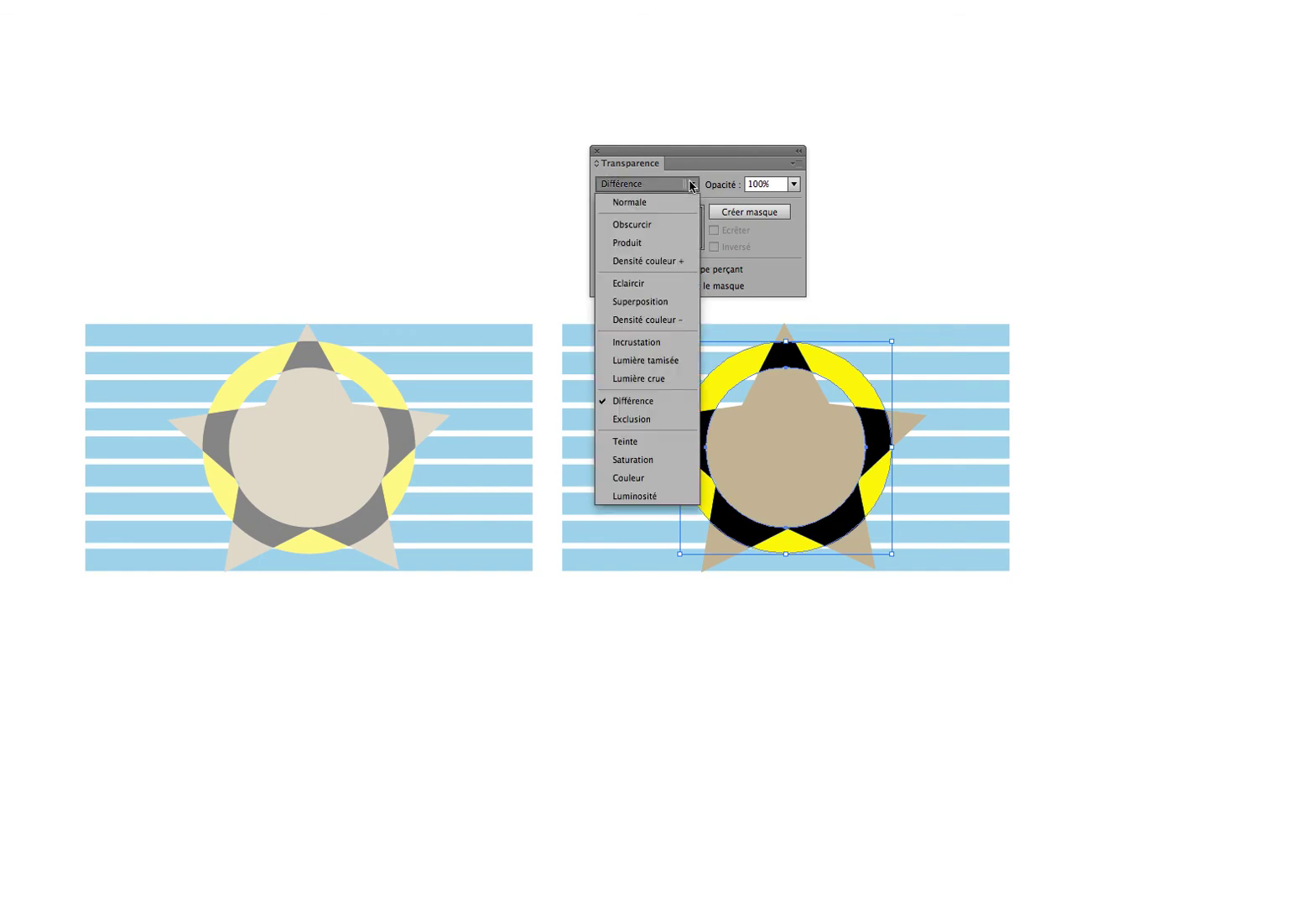
click(639, 377)
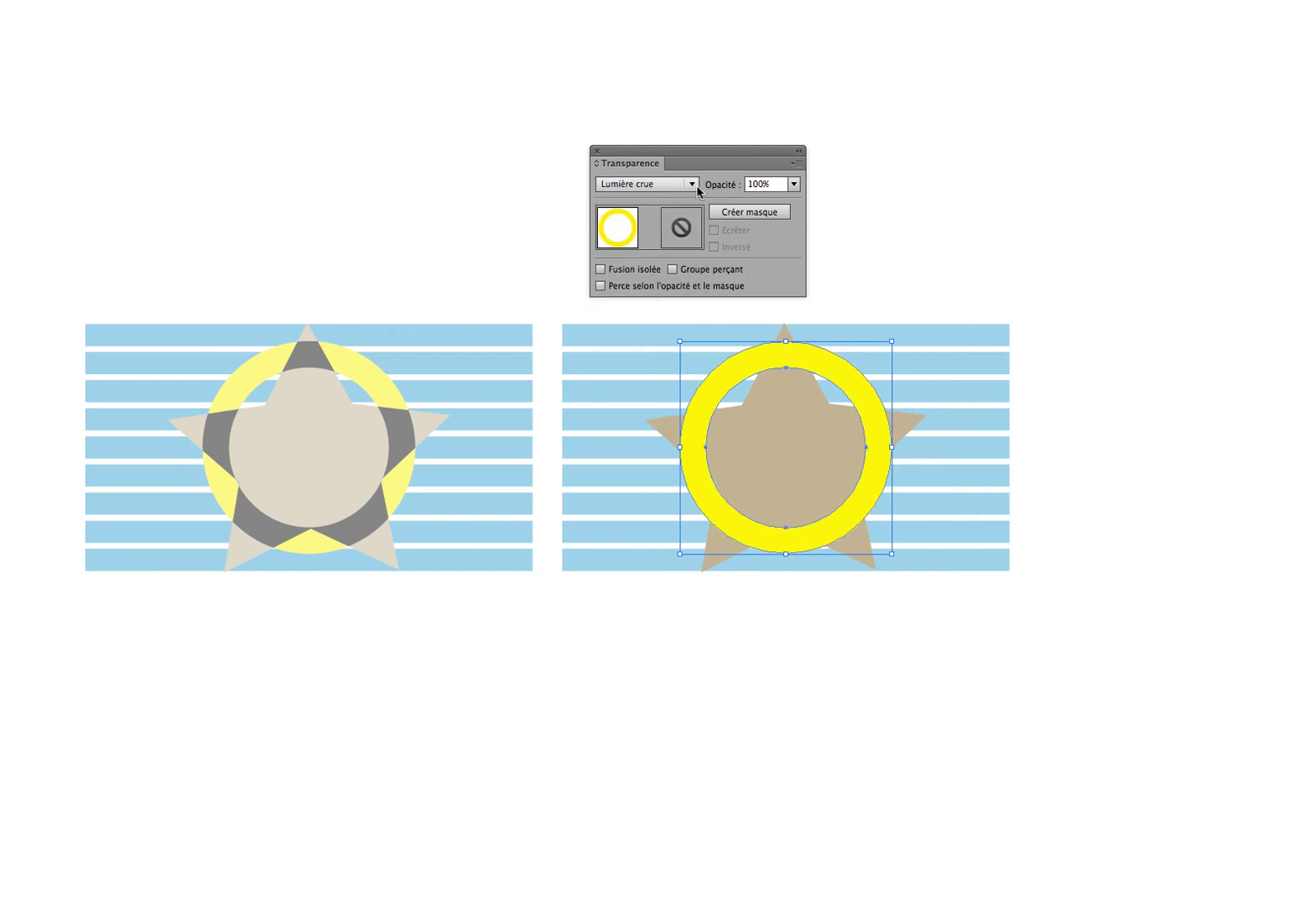
click(692, 185)
click(662, 343)
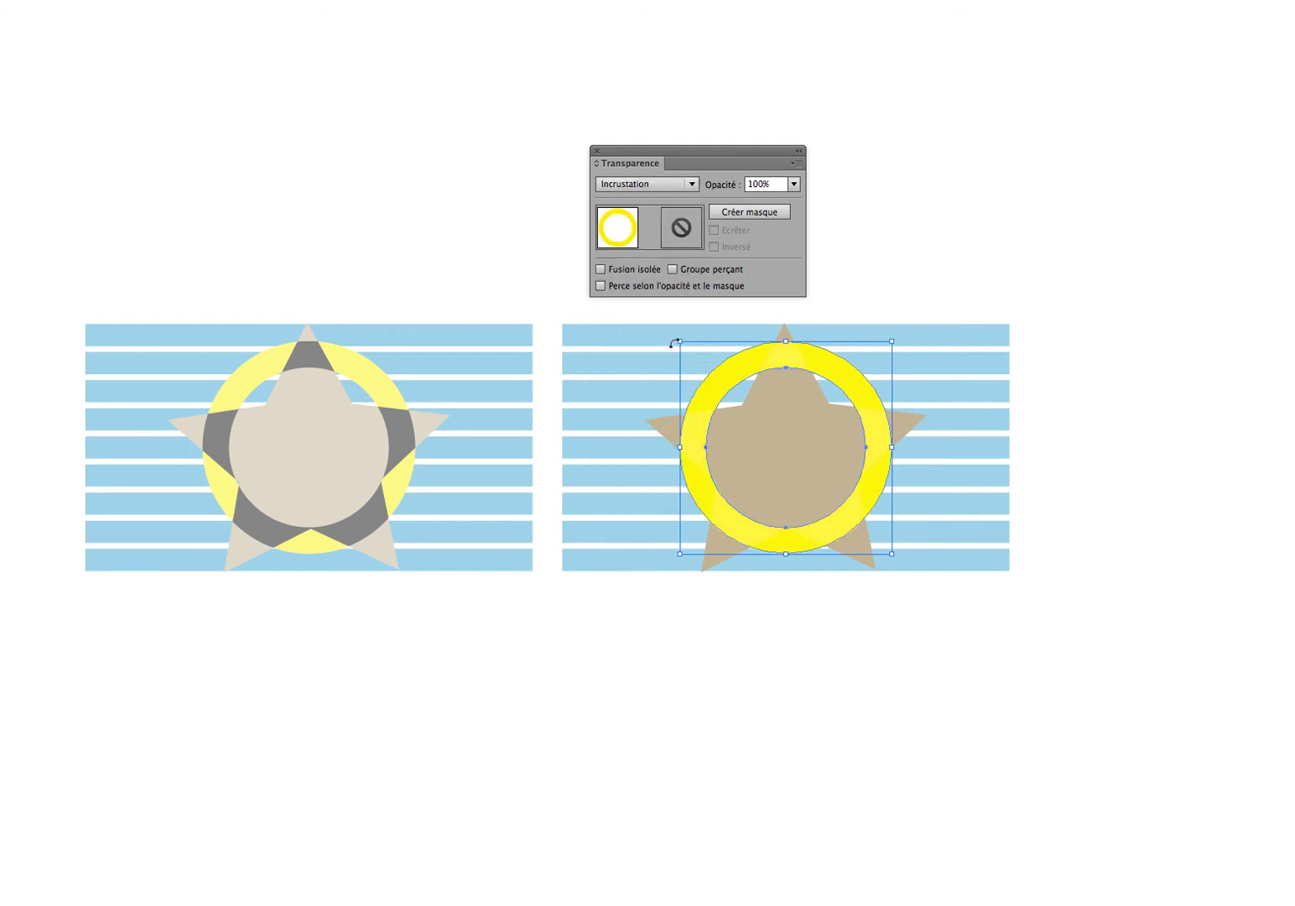
Try Lumière tamisée, then settle the ring on Eclaircir blending
click(691, 183)
click(671, 361)
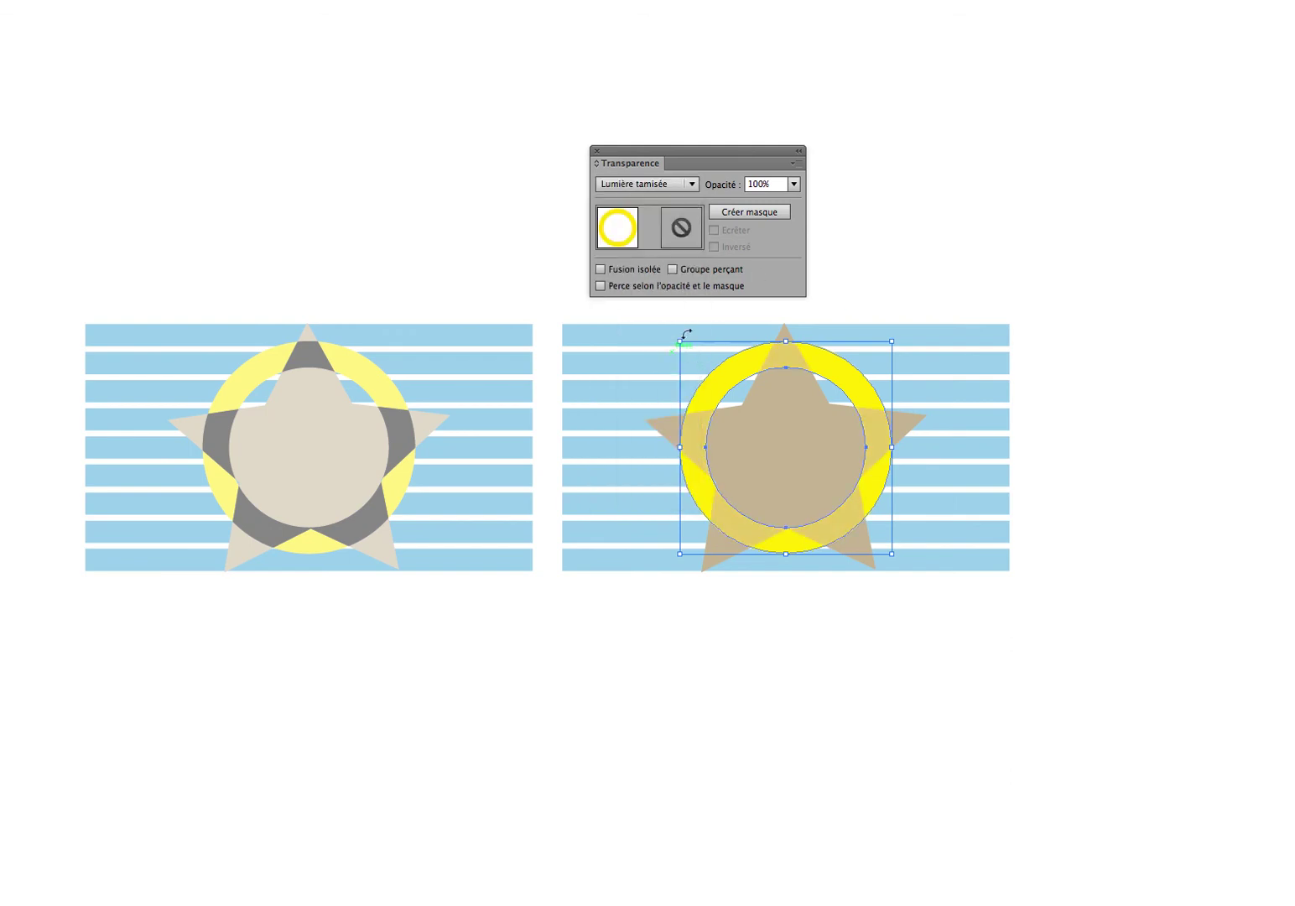
click(692, 184)
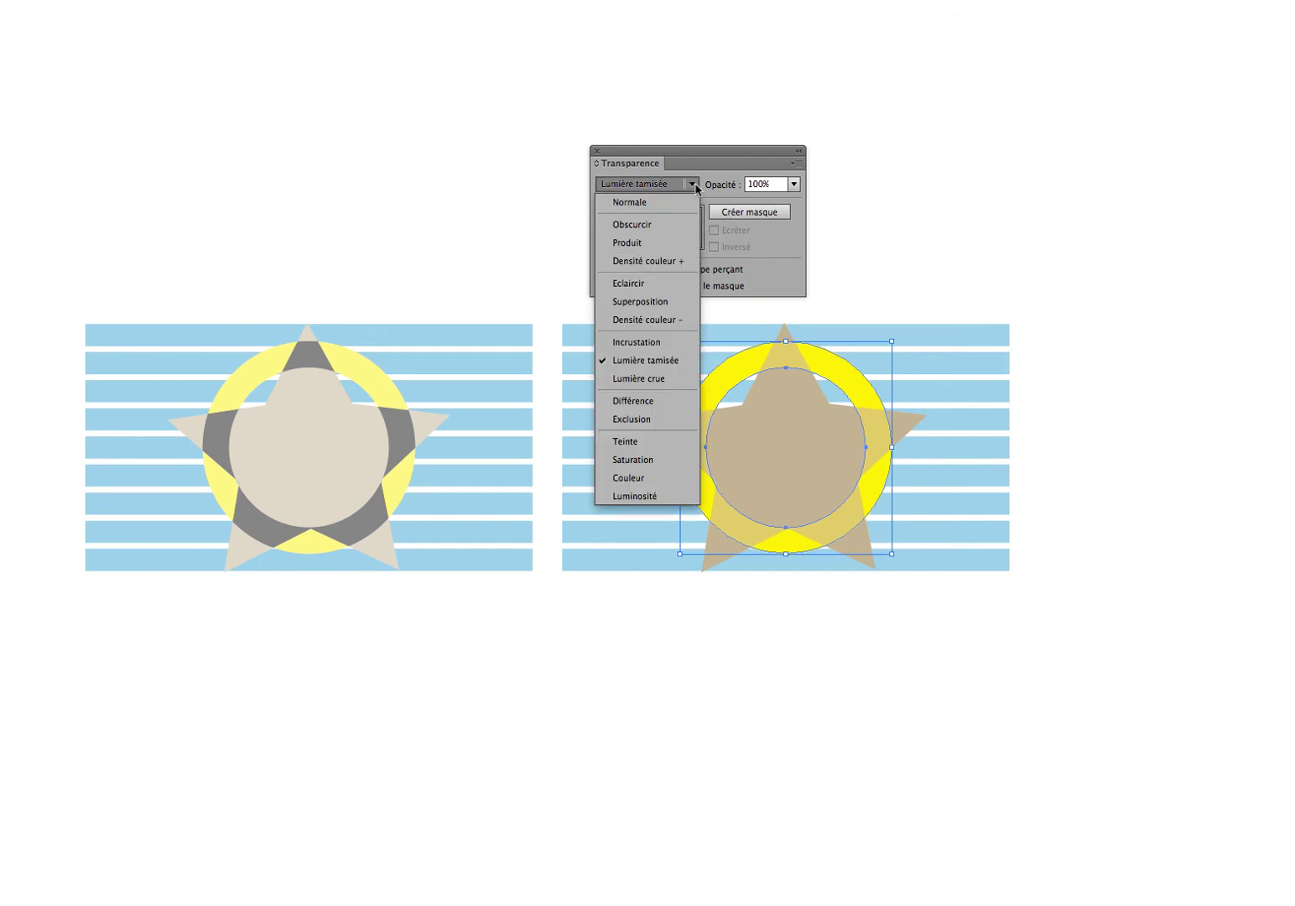
click(659, 284)
click(872, 286)
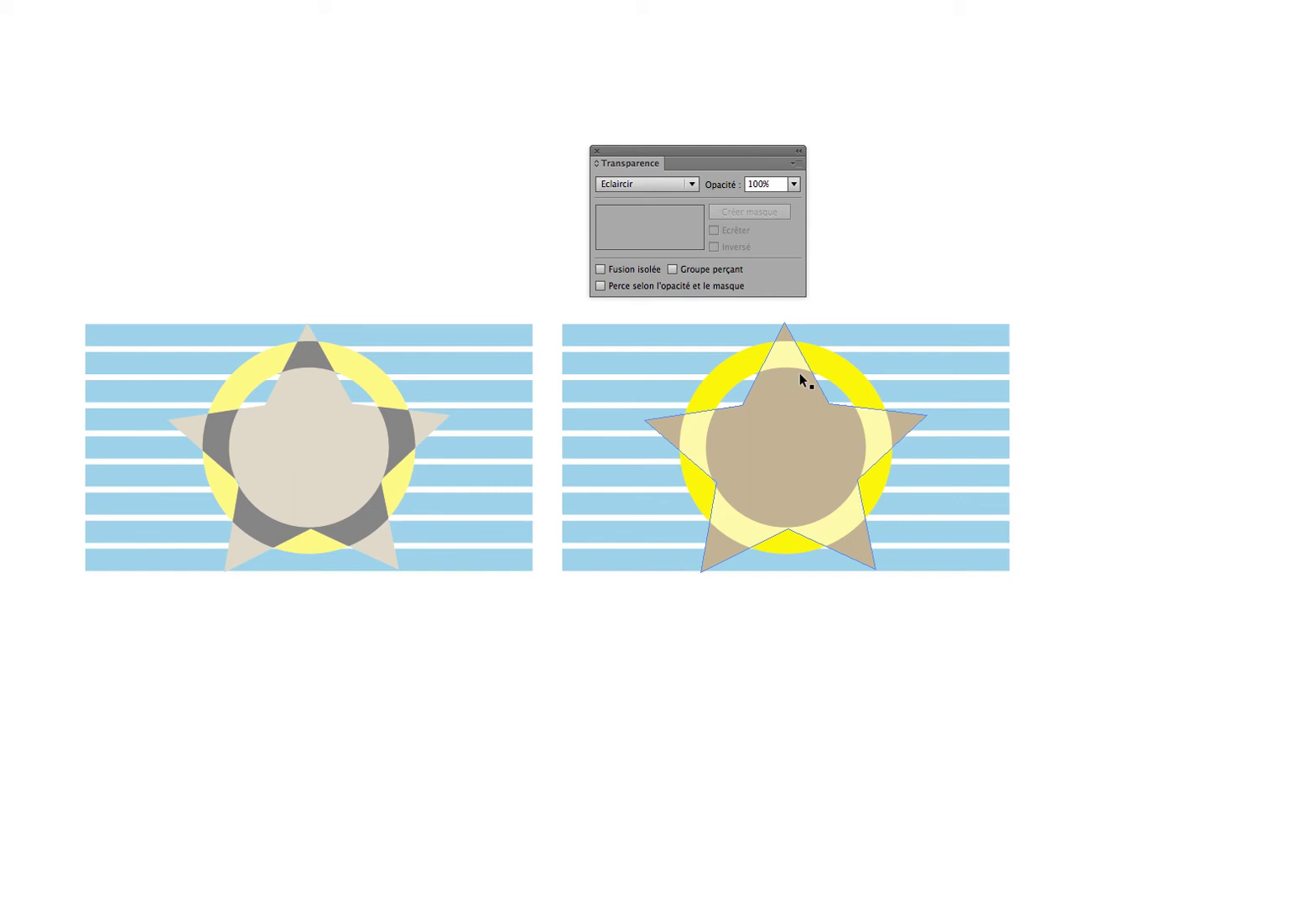
Check the ring's and star's blend modes, then select the right star-and-ring group
click(880, 285)
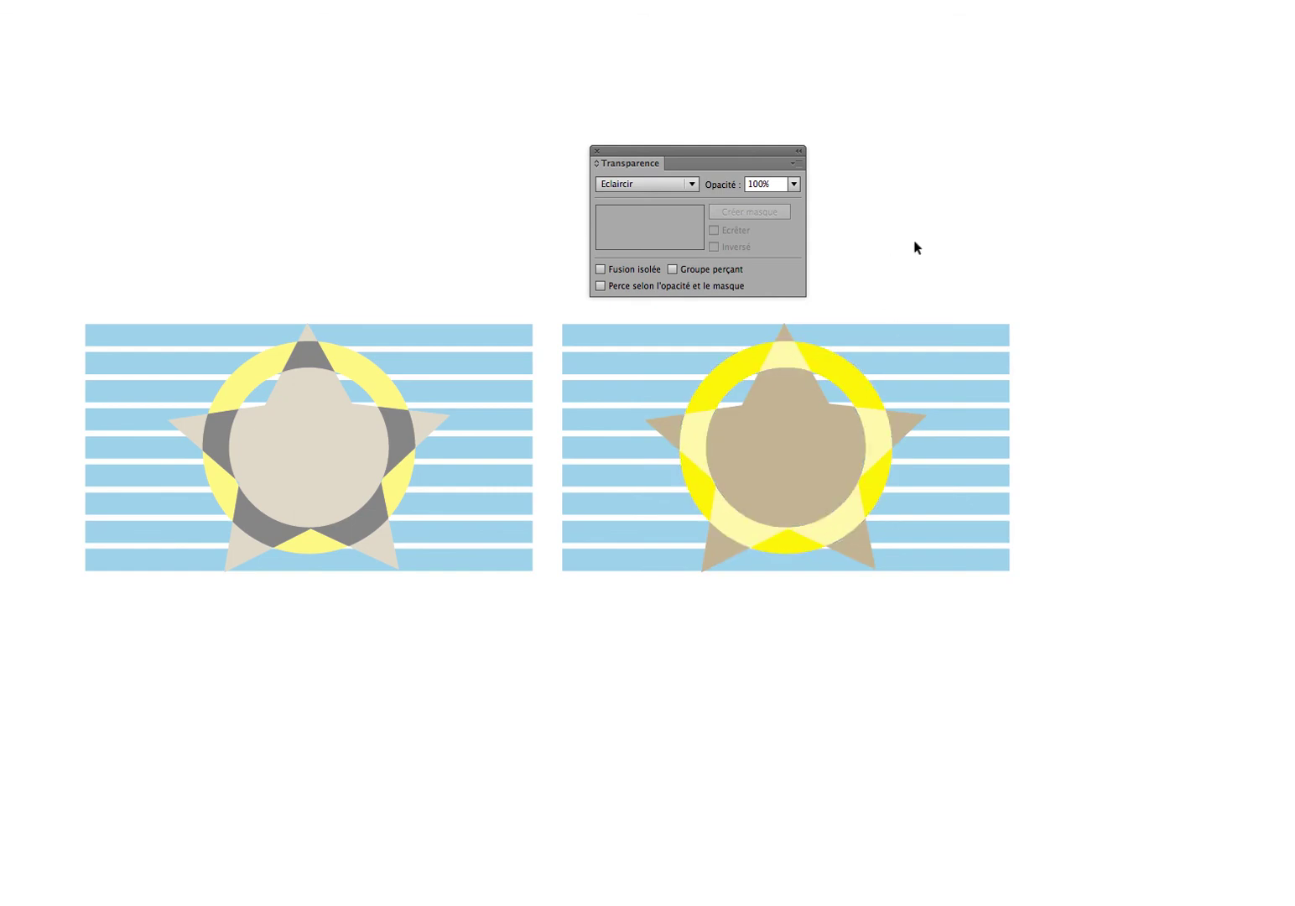
click(820, 357)
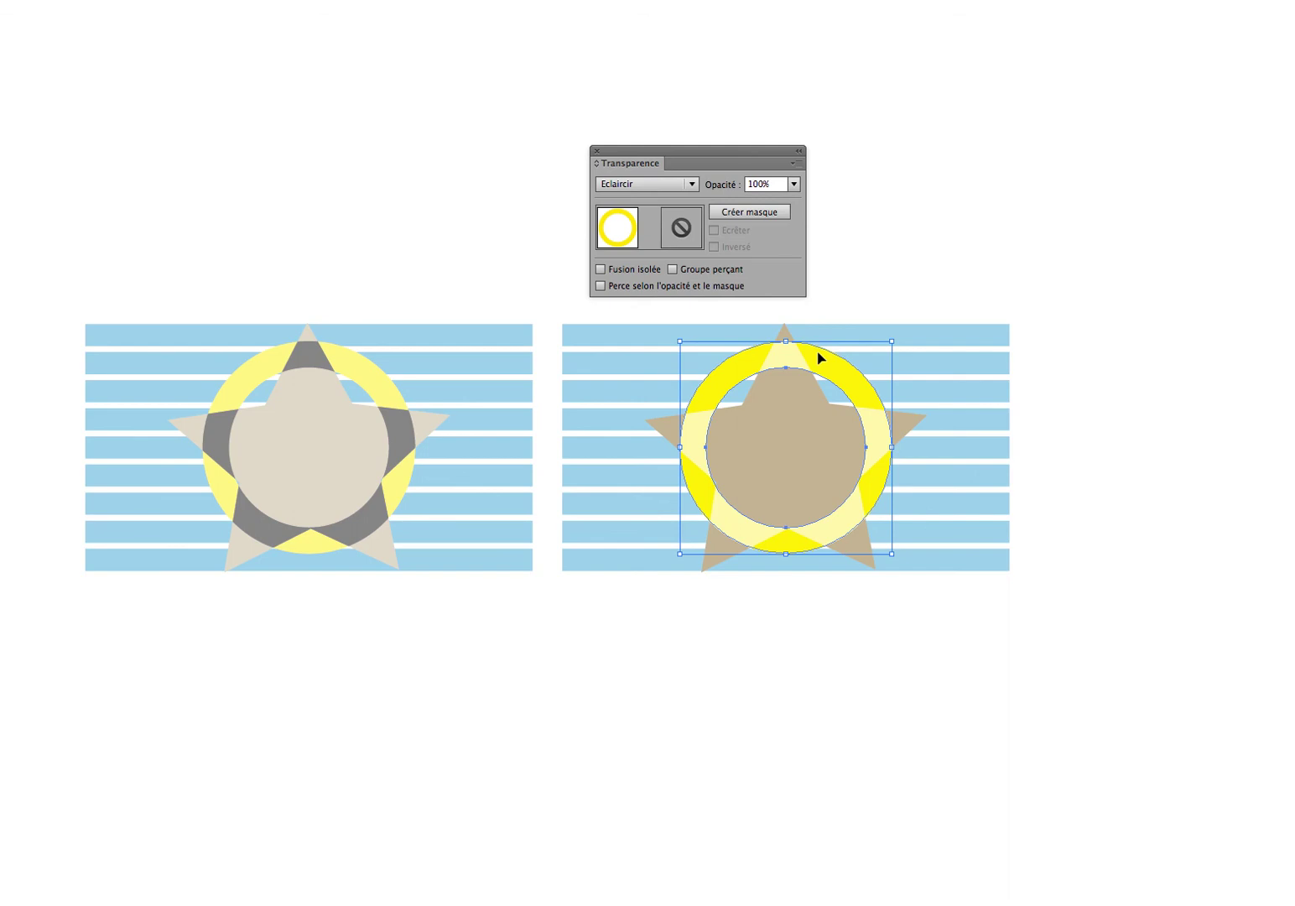
click(806, 433)
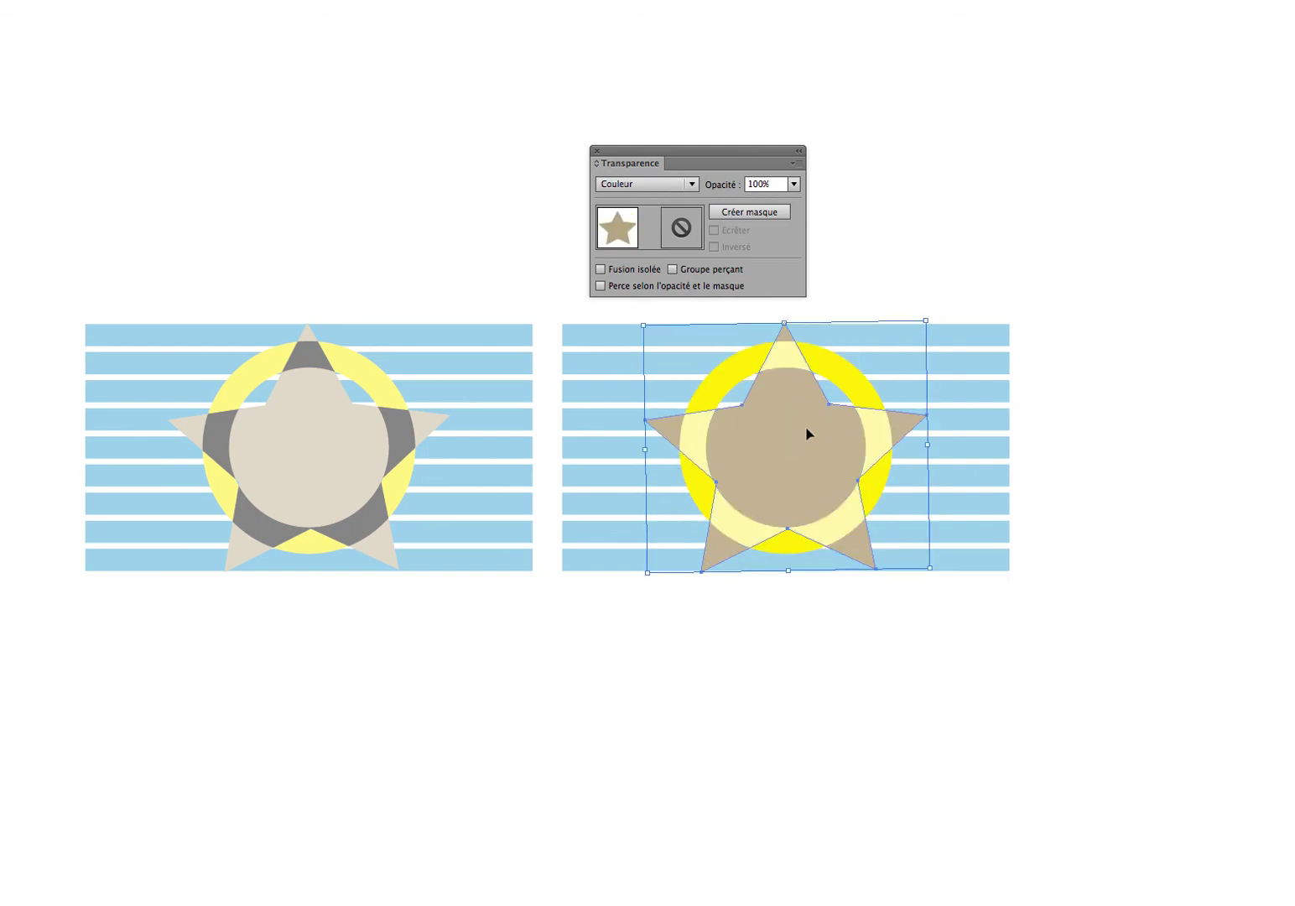
click(883, 270)
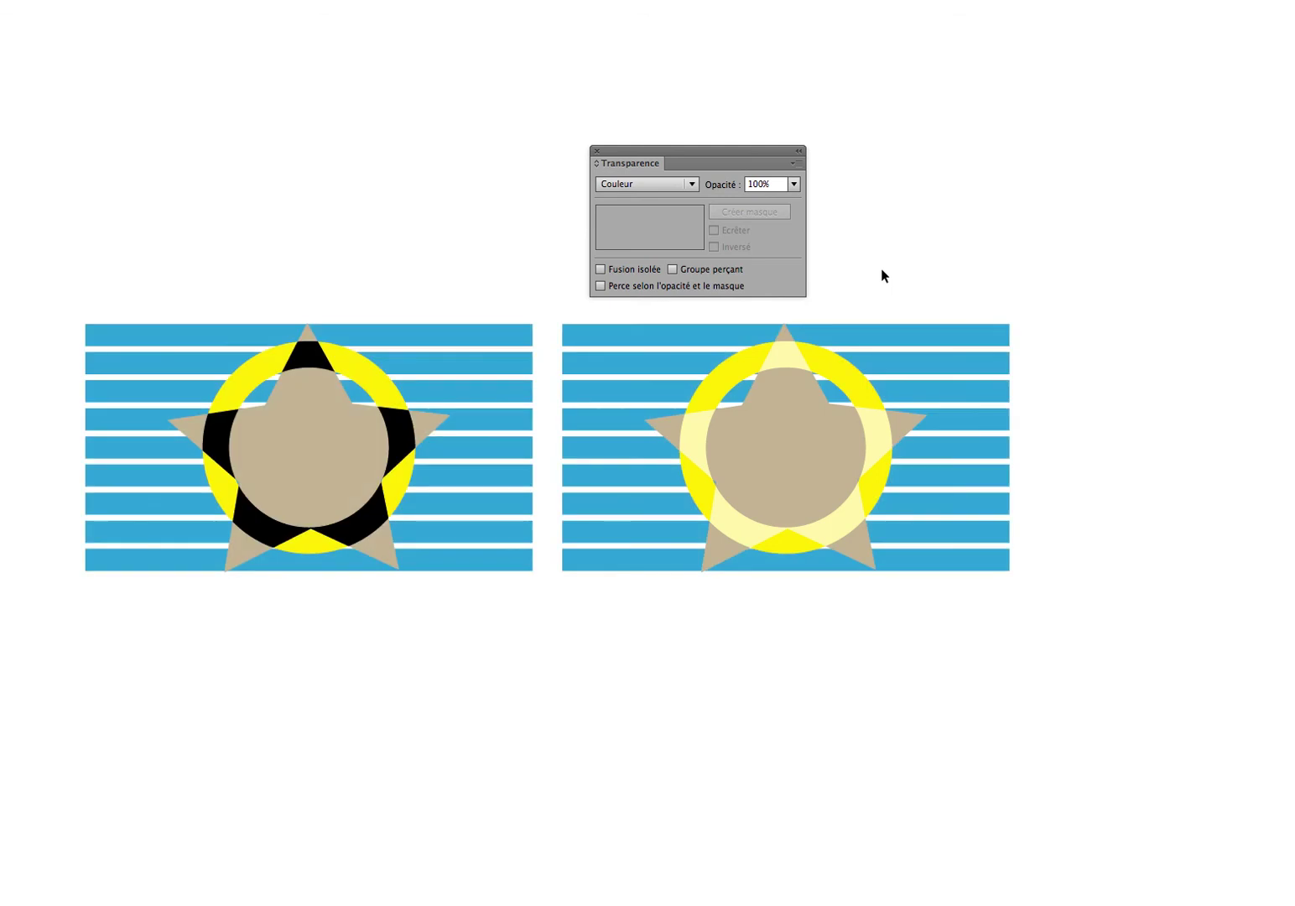
click(801, 387)
mouse_move(630, 270)
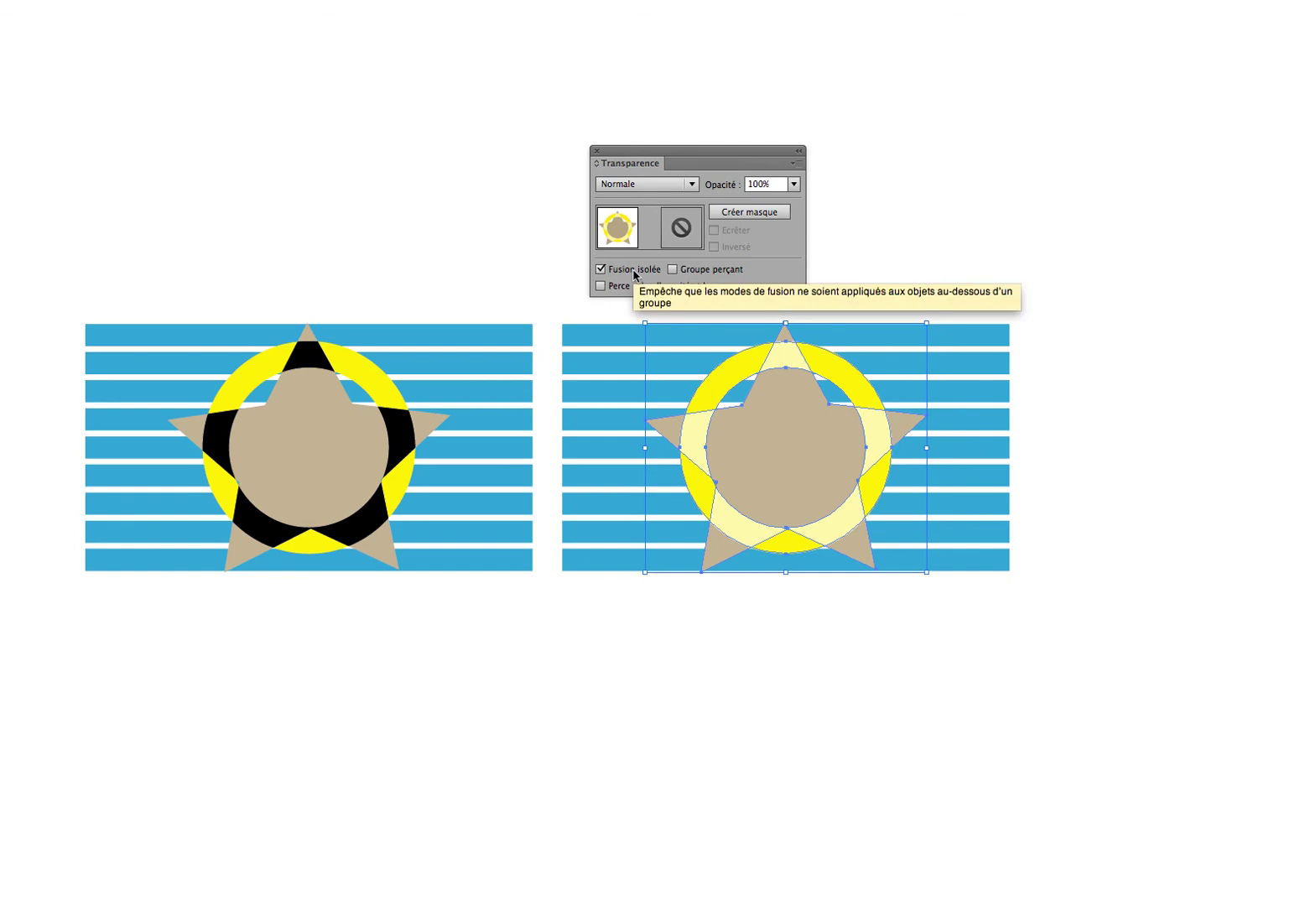
click(635, 274)
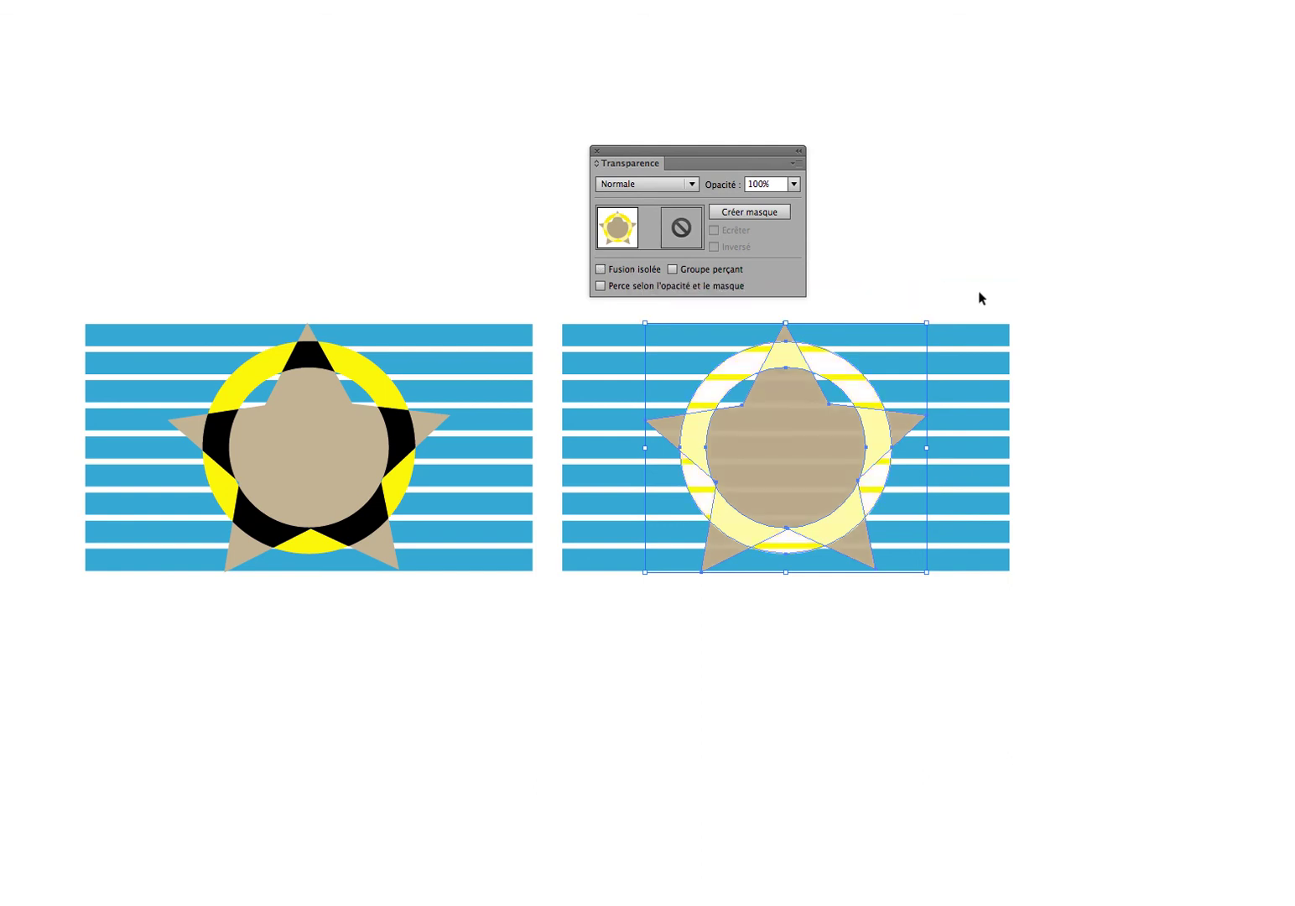
click(940, 281)
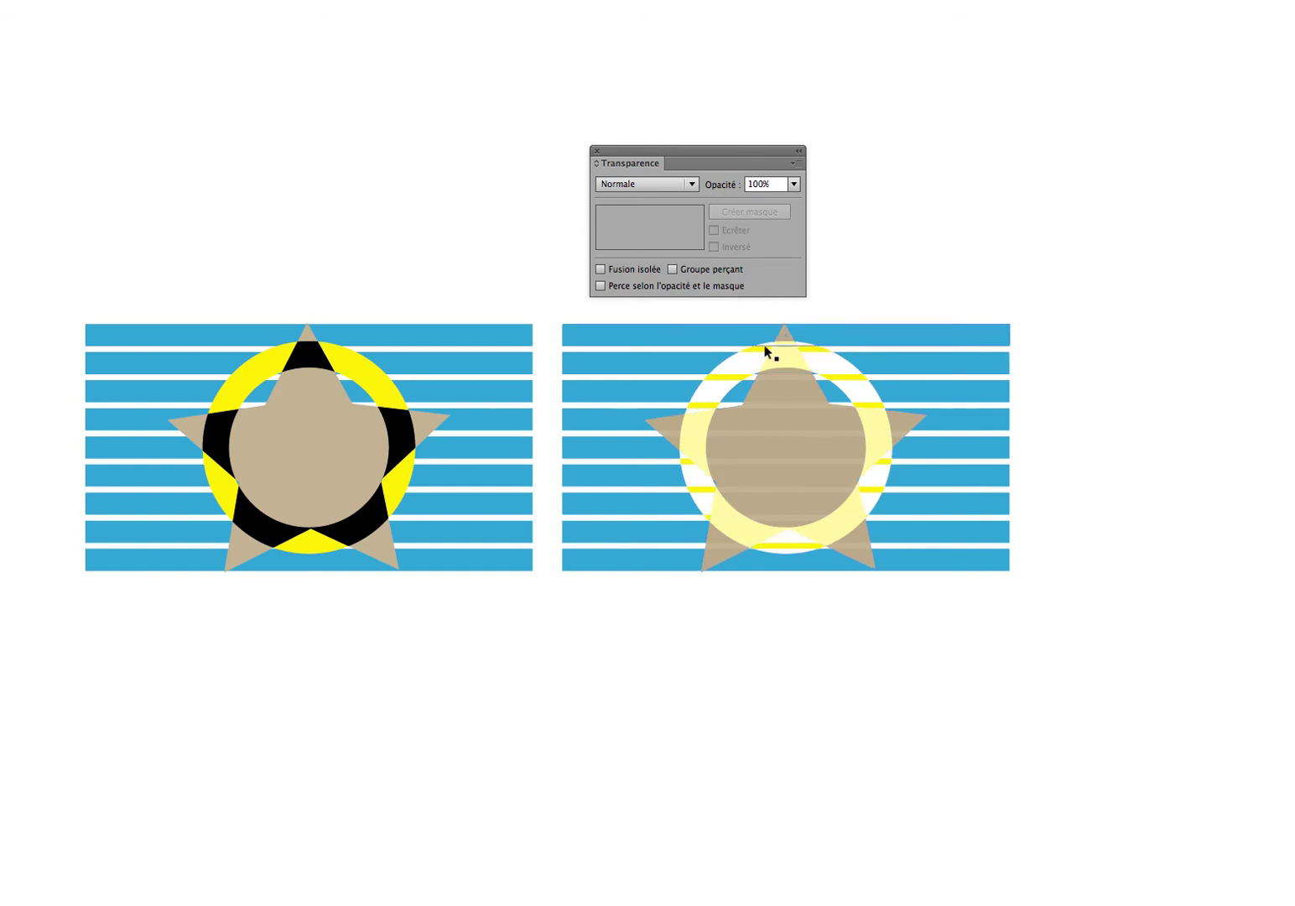
click(776, 373)
click(653, 269)
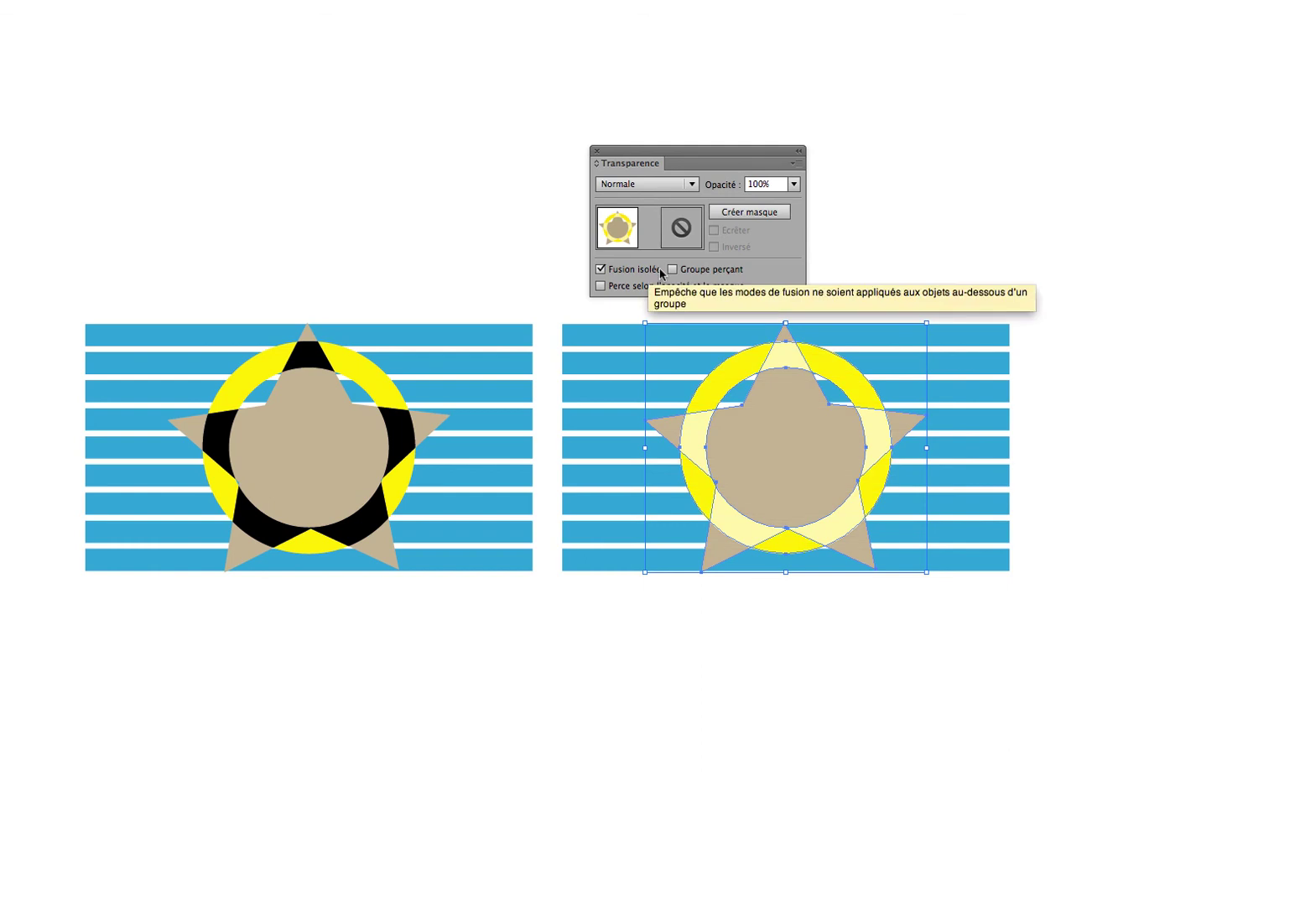
click(971, 253)
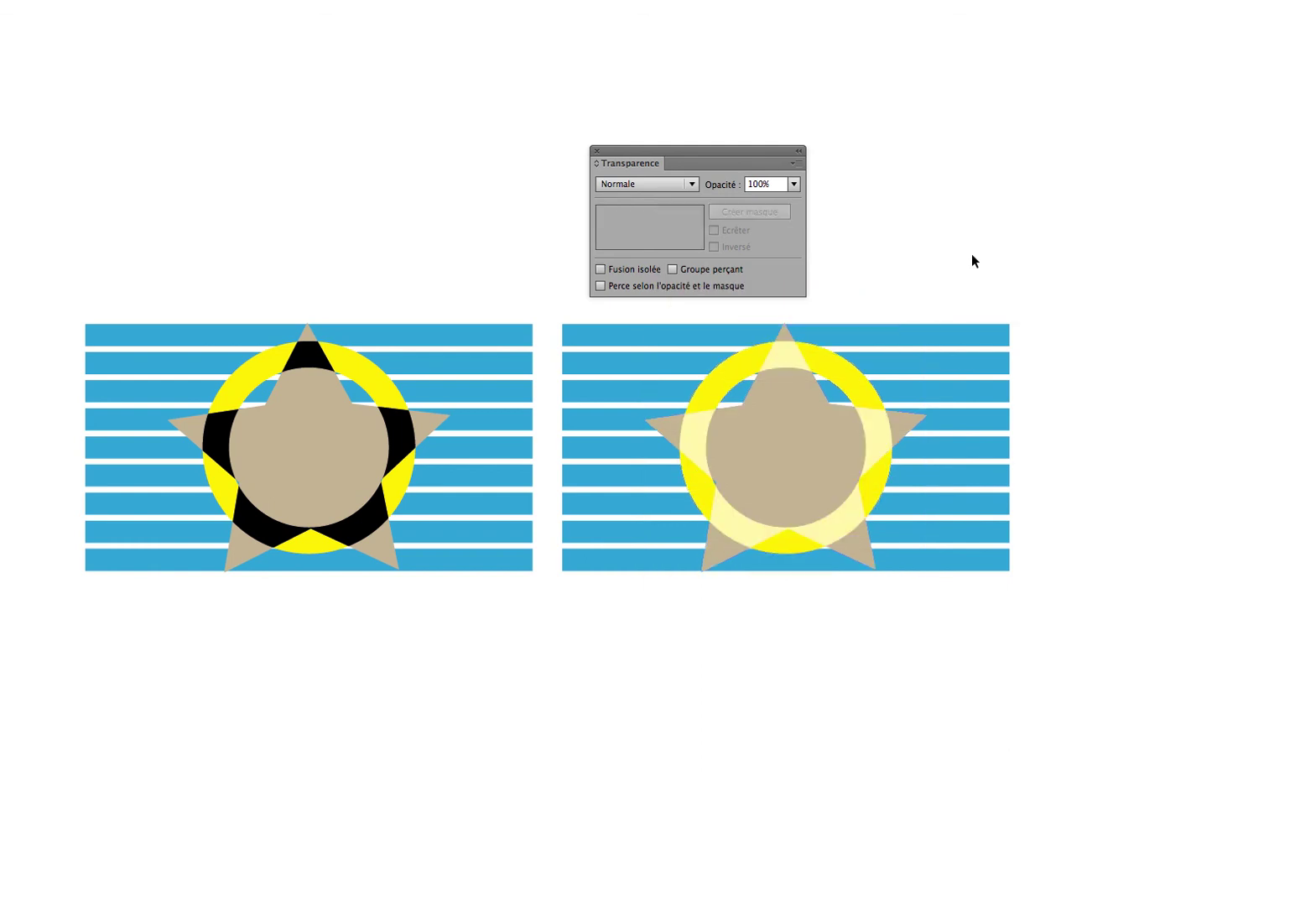